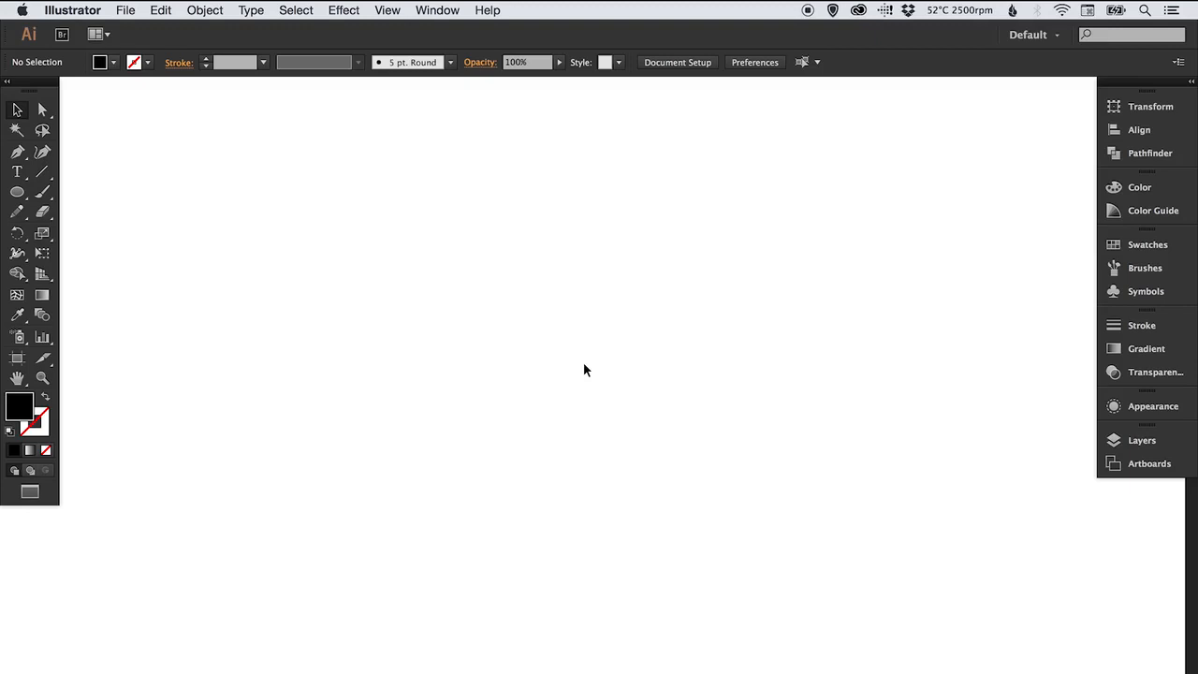
Create point text reading "TEXTURE" in the middle of the artboard
click(18, 174)
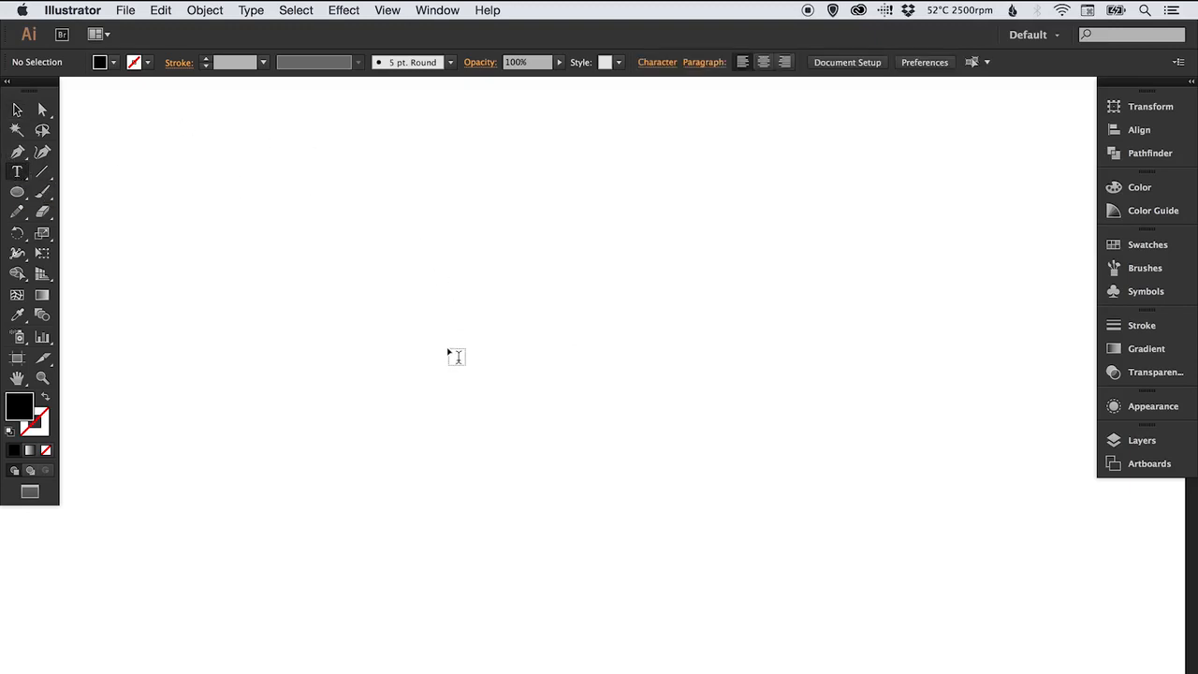
click(427, 367)
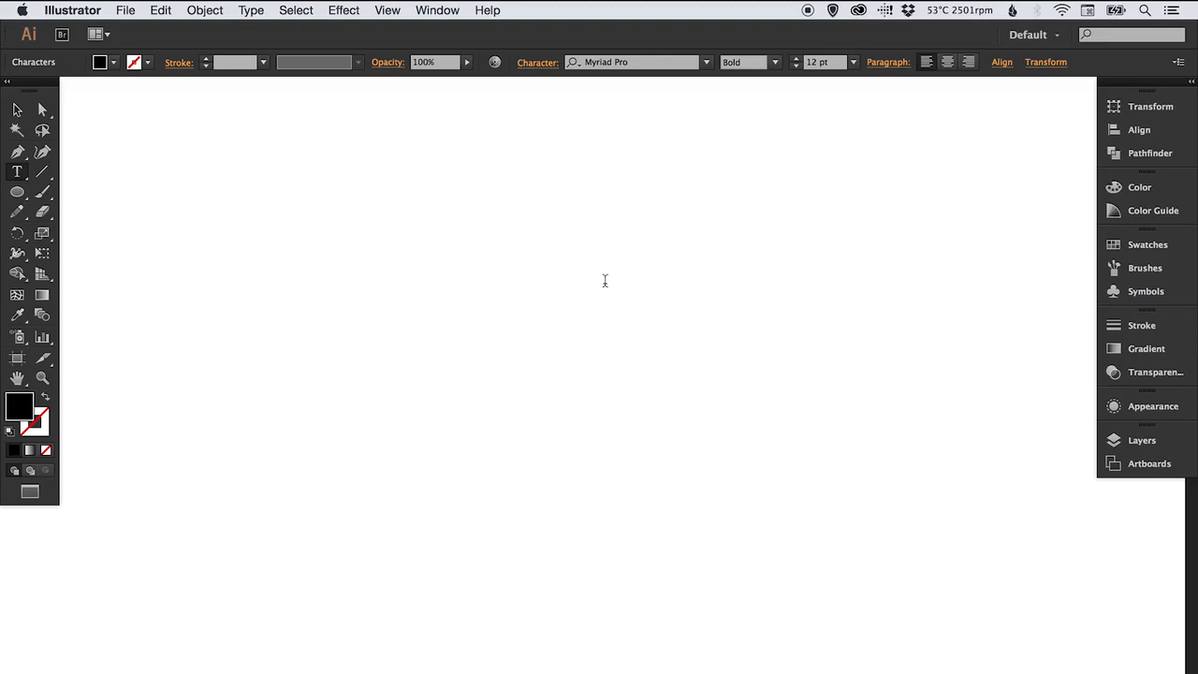
text(TEXTURE)
Scale the TEXTURE text up to a large headline size and center it on the artboard
click(20, 110)
key(s)
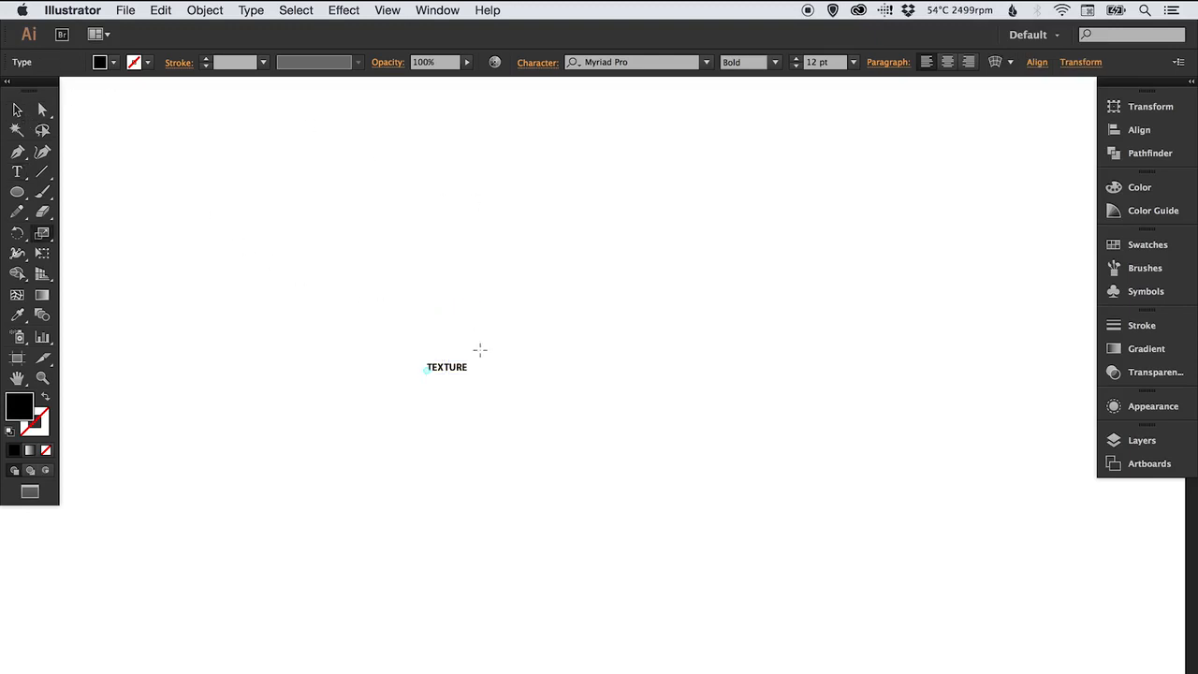
drag(483, 363, 730, 174)
key(v)
drag(641, 319, 510, 384)
click(565, 288)
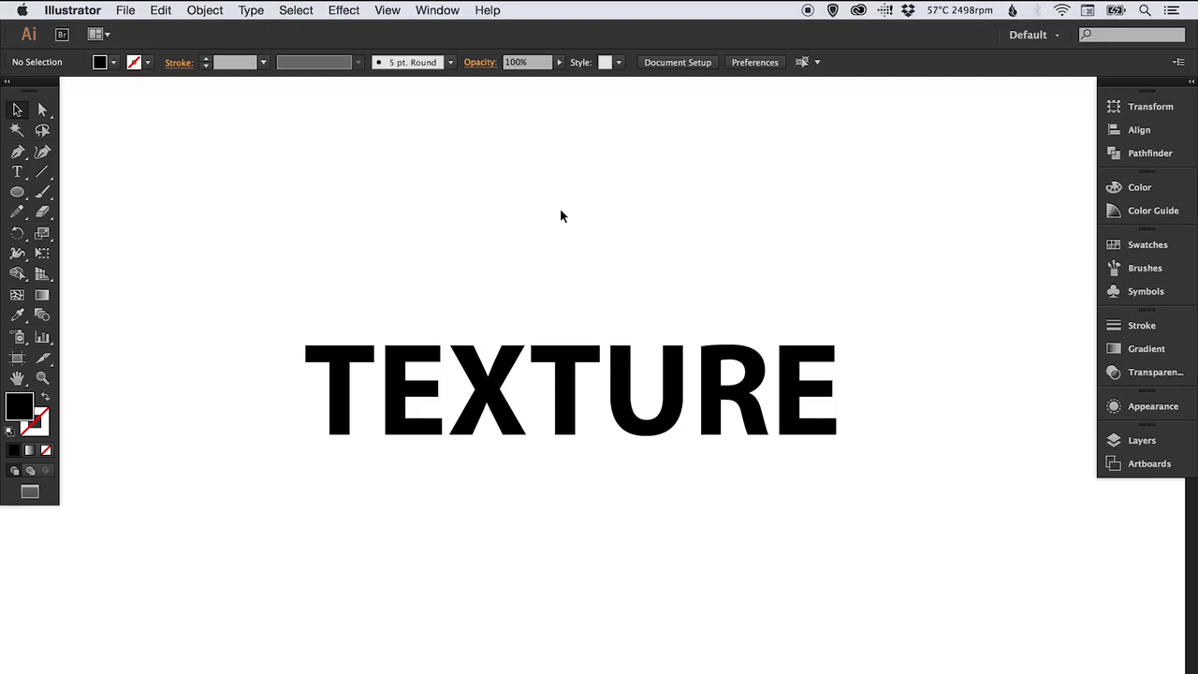
Open the Artistic Textures symbol library from the Symbols panel
click(1146, 293)
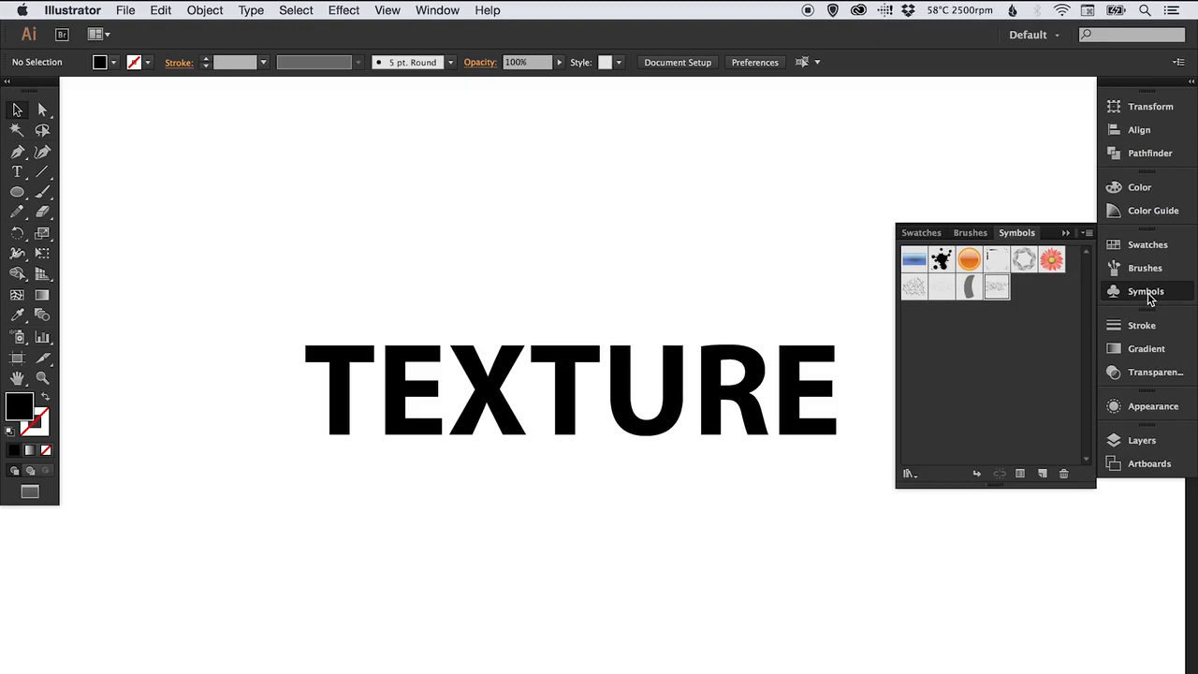
click(1087, 235)
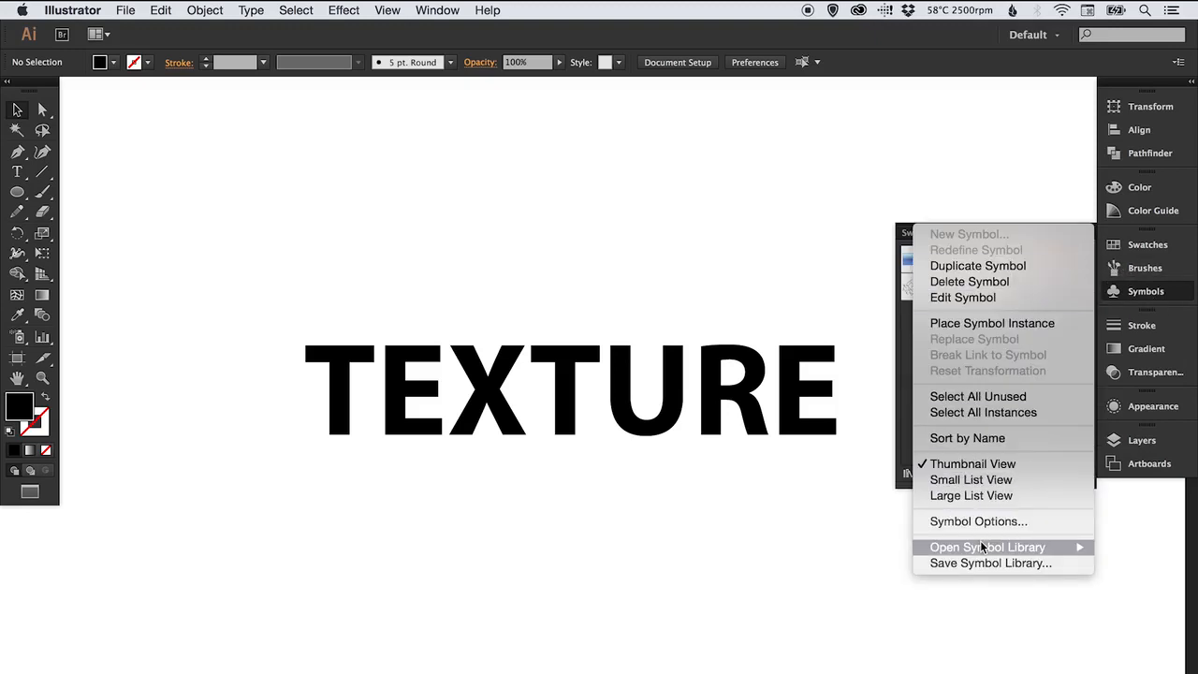
mouse_move(984, 551)
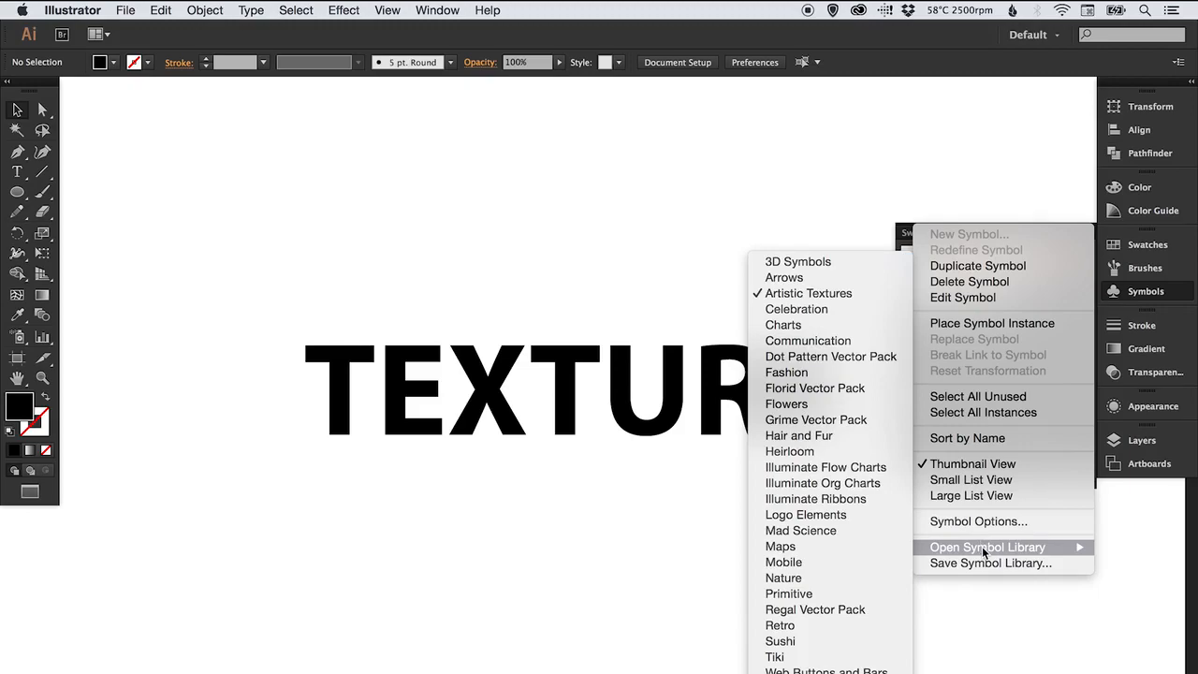
click(793, 294)
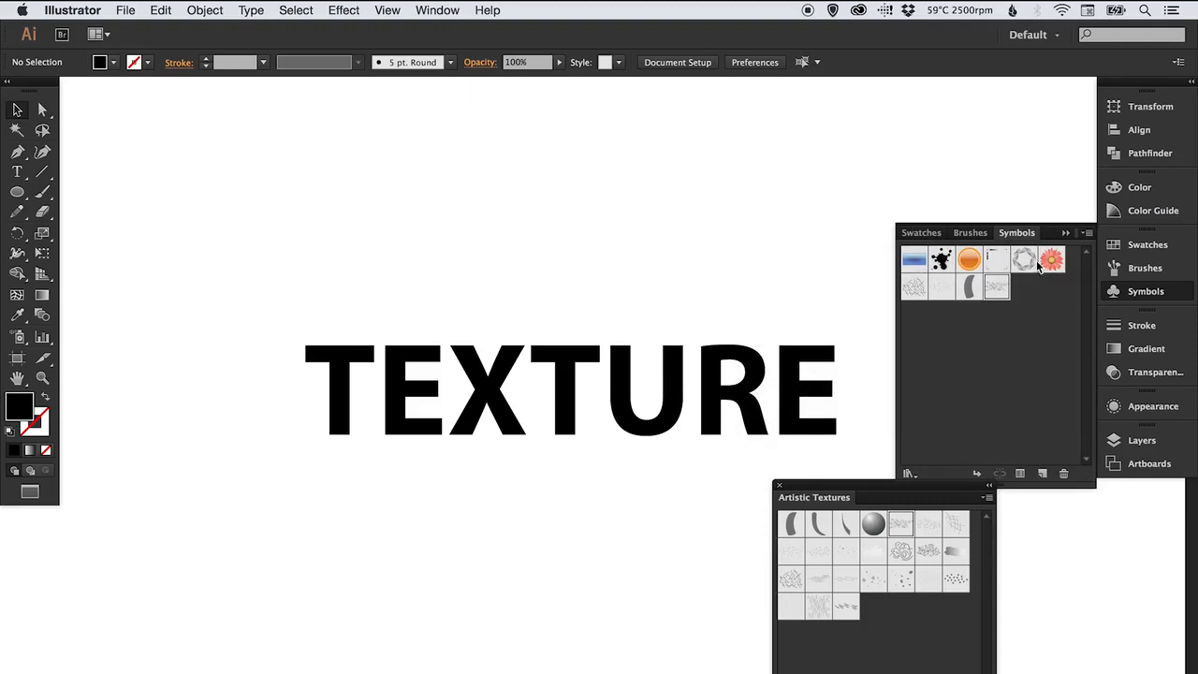
Place the Charcoal symbol from Artistic Textures onto the artboard below the text
click(1122, 293)
drag(952, 487, 1026, 477)
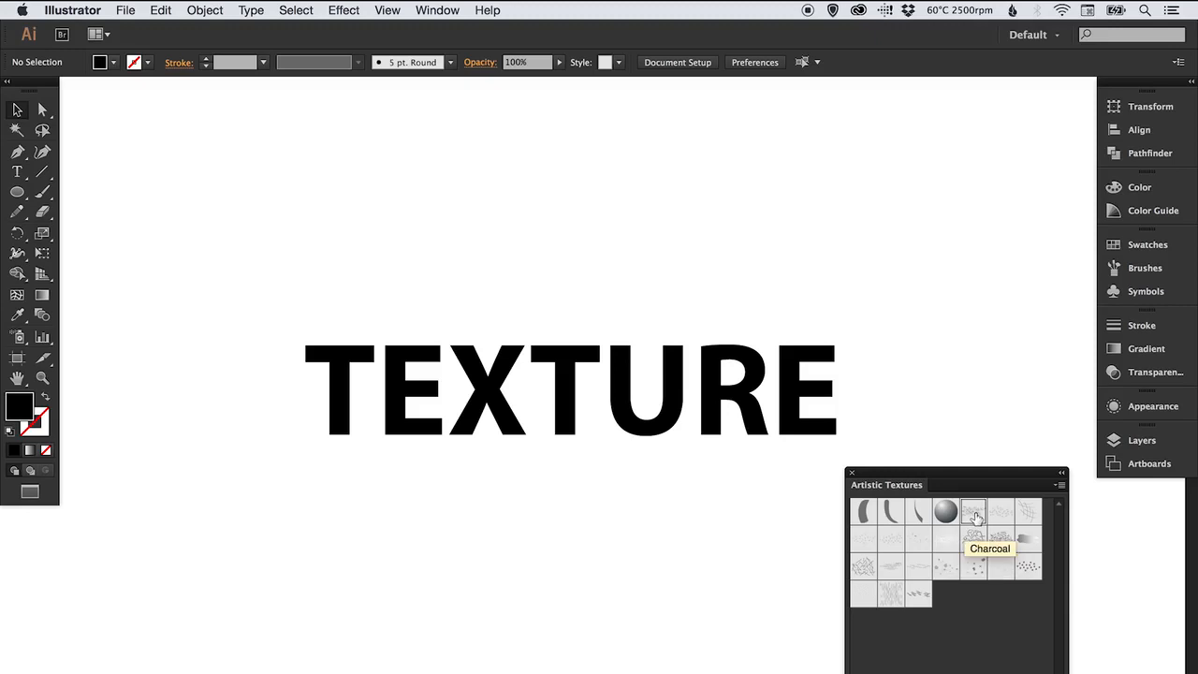
drag(977, 516, 522, 542)
Scale the Charcoal symbol instance up to roughly the text's width and close the library panel
key(s)
drag(577, 500, 719, 390)
key(v)
click(979, 406)
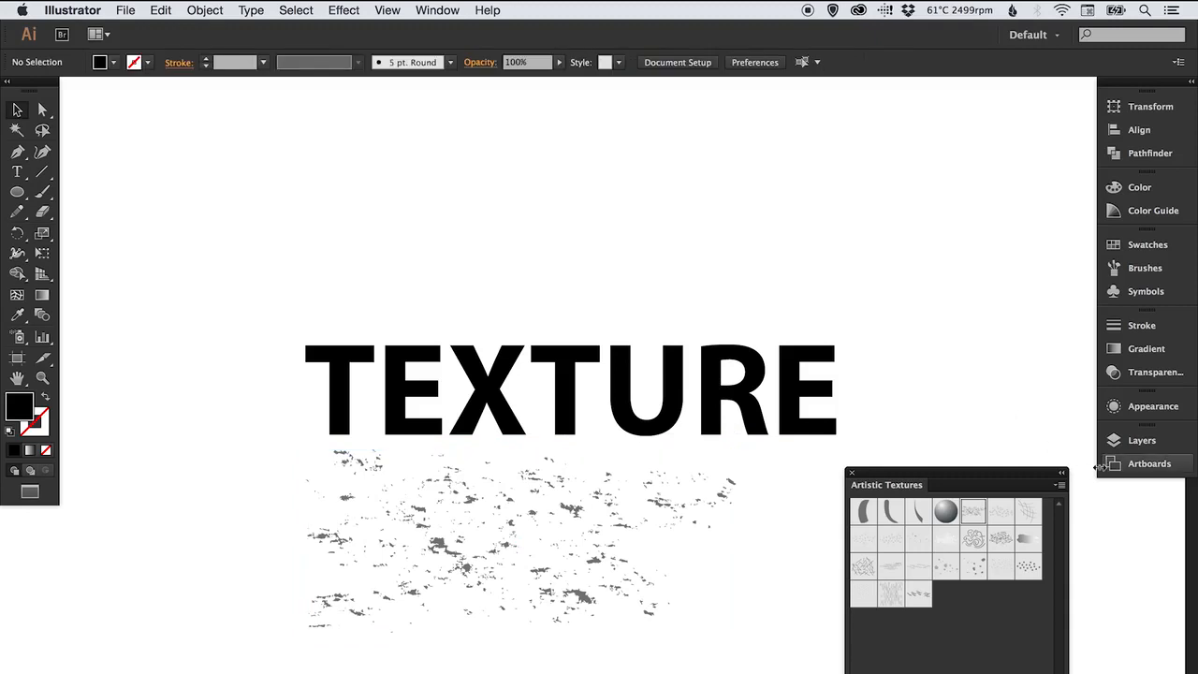
click(851, 472)
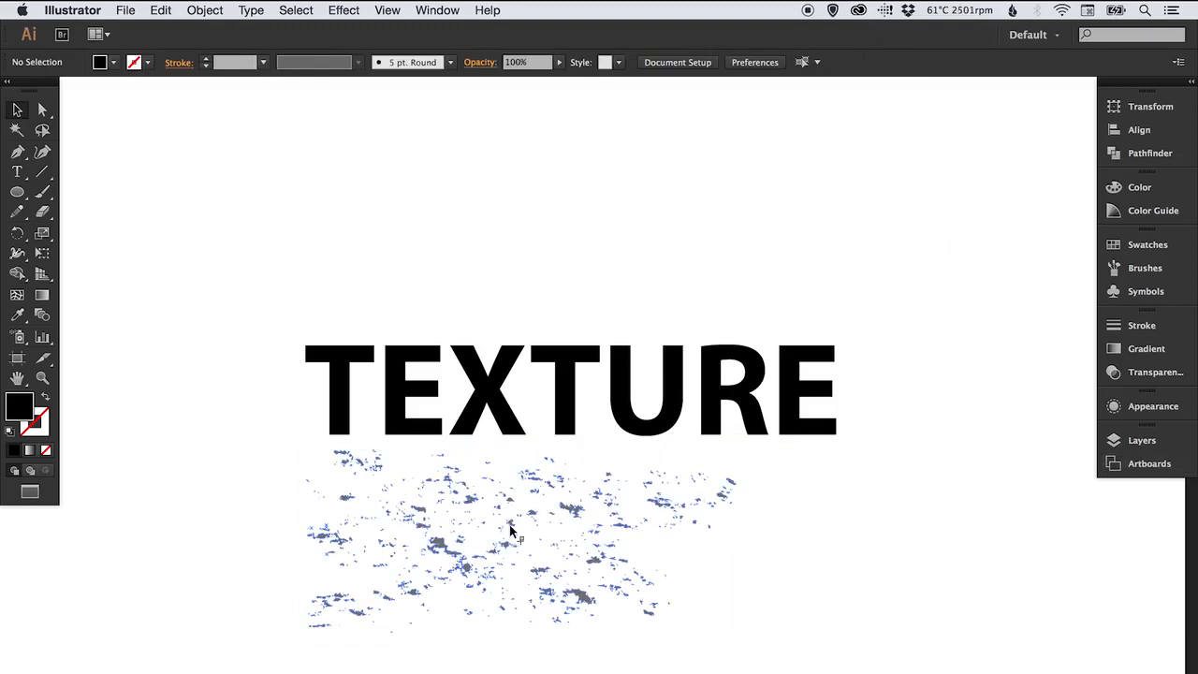
drag(510, 529, 531, 550)
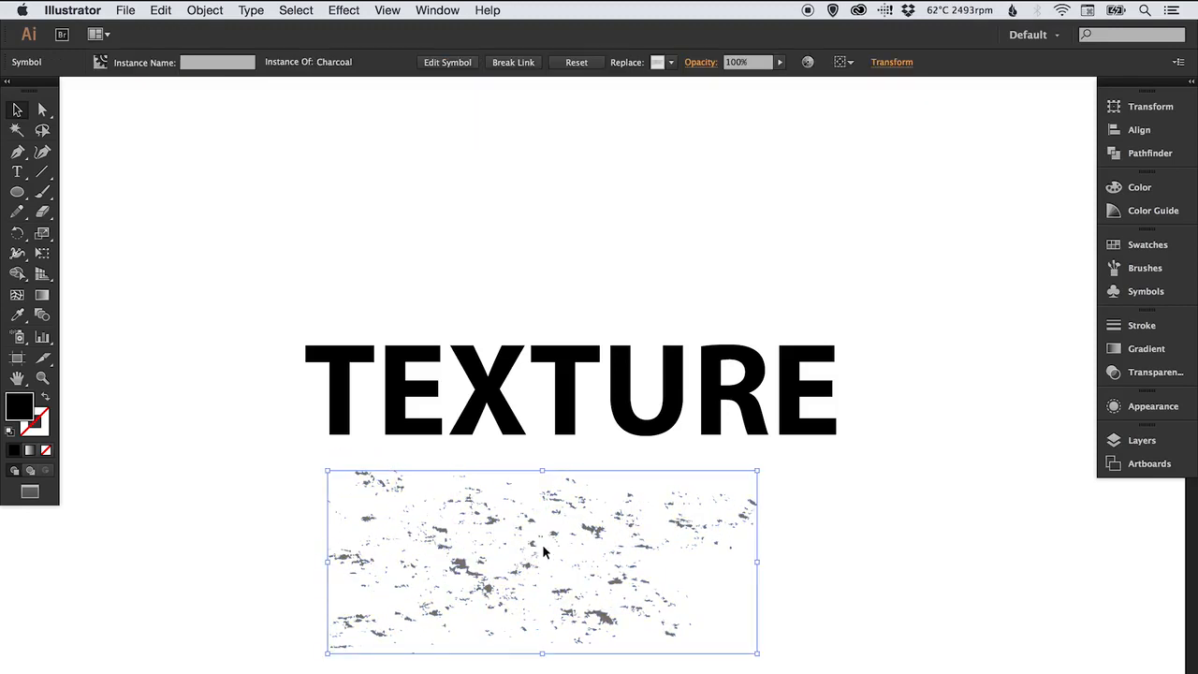
Expand the Charcoal symbol instance with Object and Fill options enabled
click(208, 10)
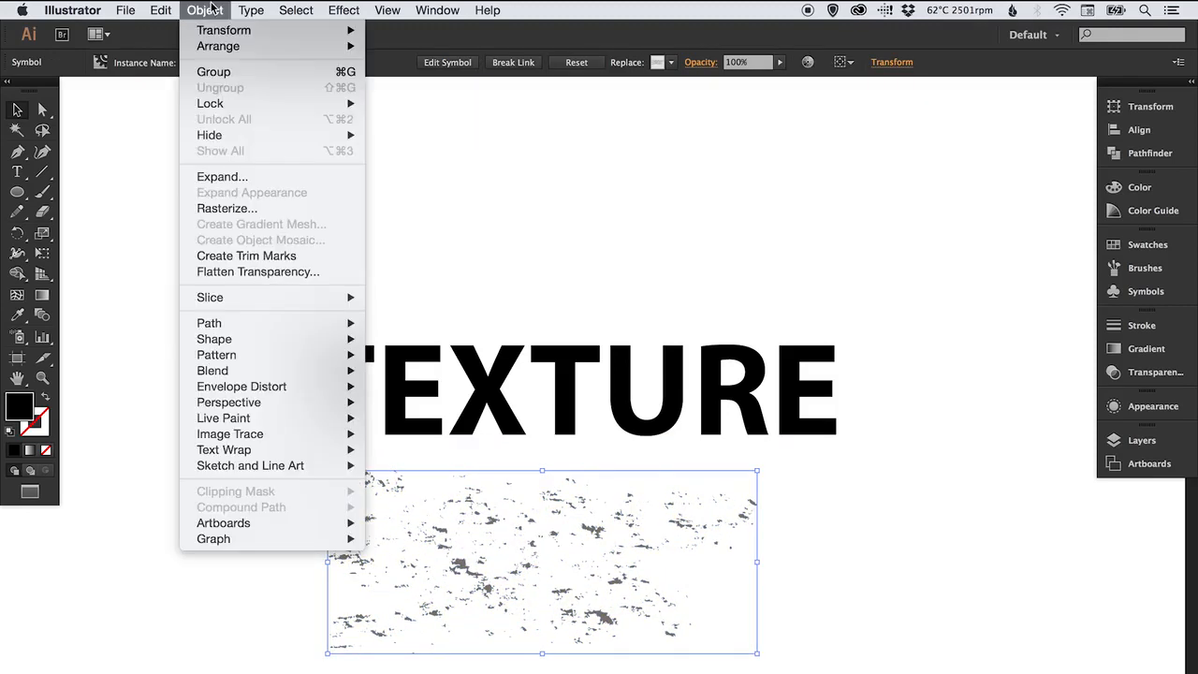
click(223, 178)
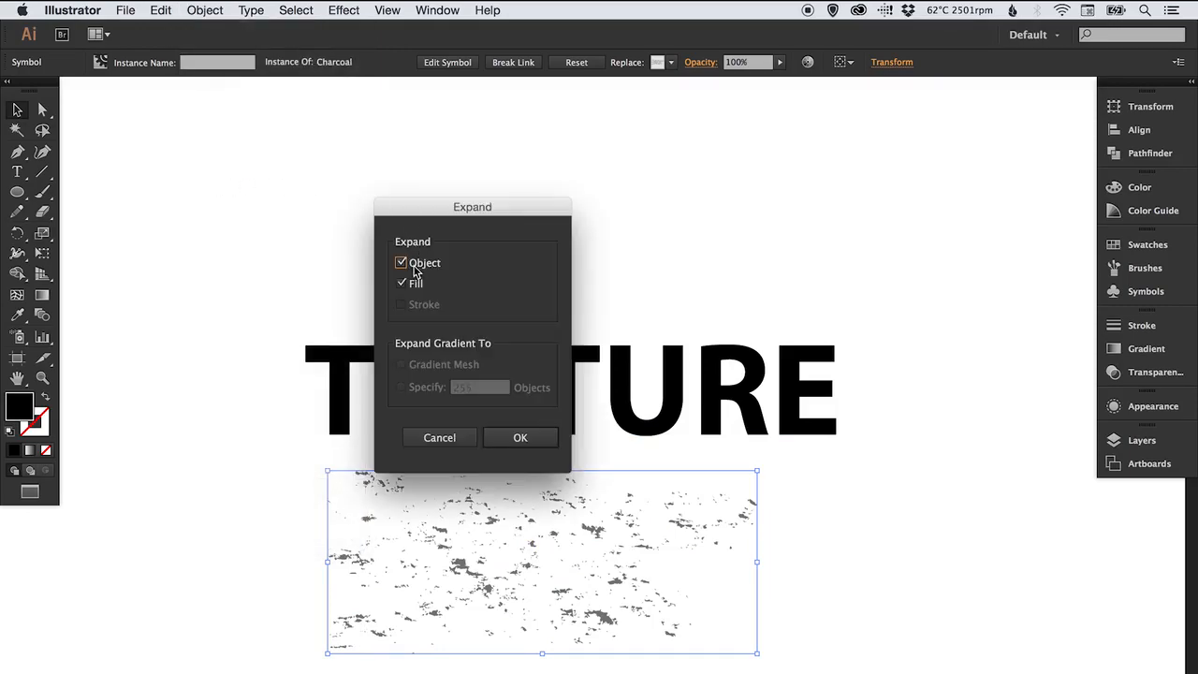
click(523, 442)
click(255, 552)
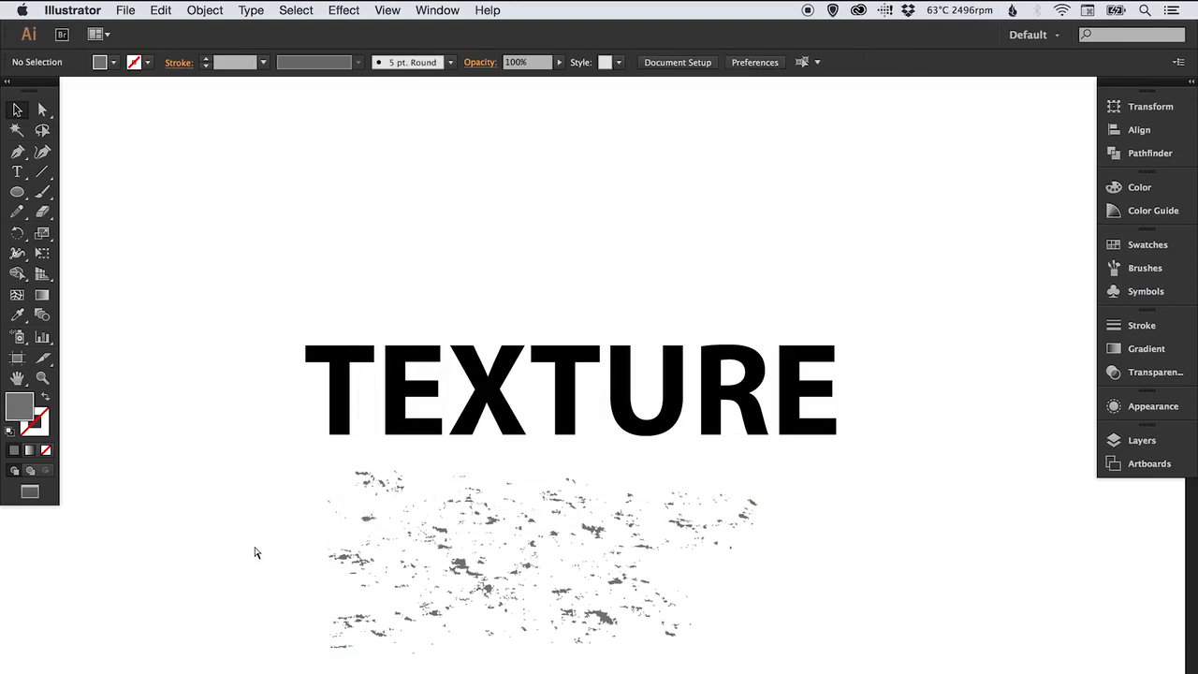
Switch to Outline view and zoom in to inspect the expanded texture shapes
key(ctrl+y)
key(z)
drag(330, 473, 628, 590)
key(v)
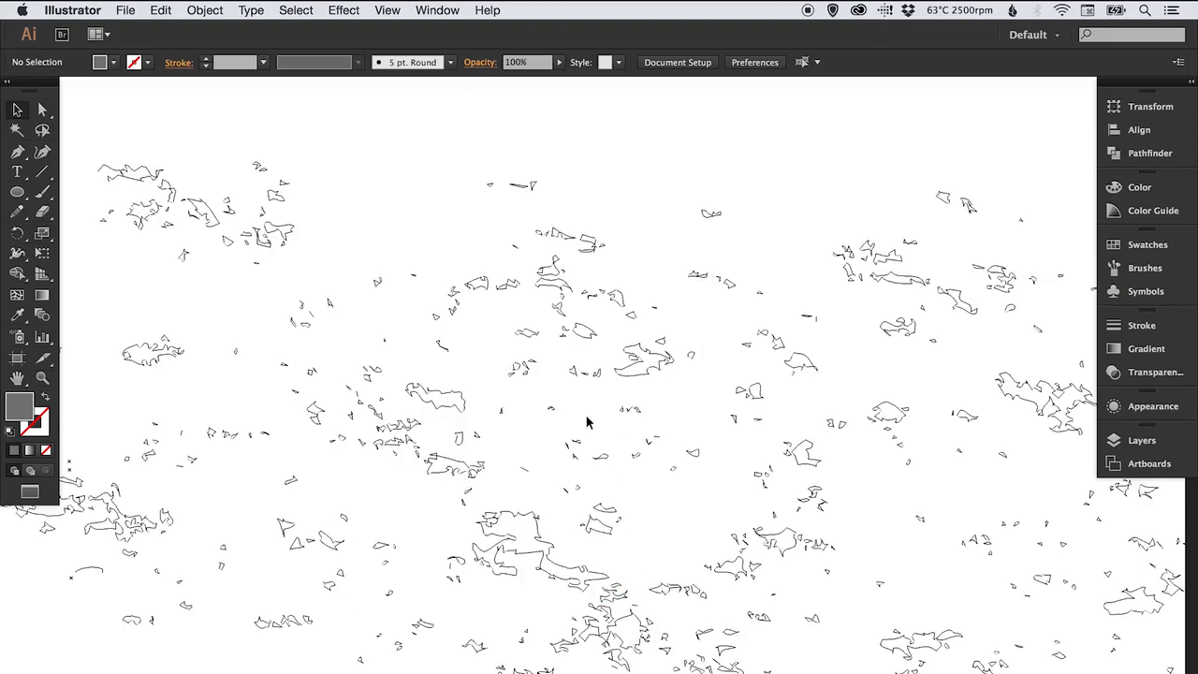
scroll(600, 375, down, 5)
scroll(599, 374, right, 5)
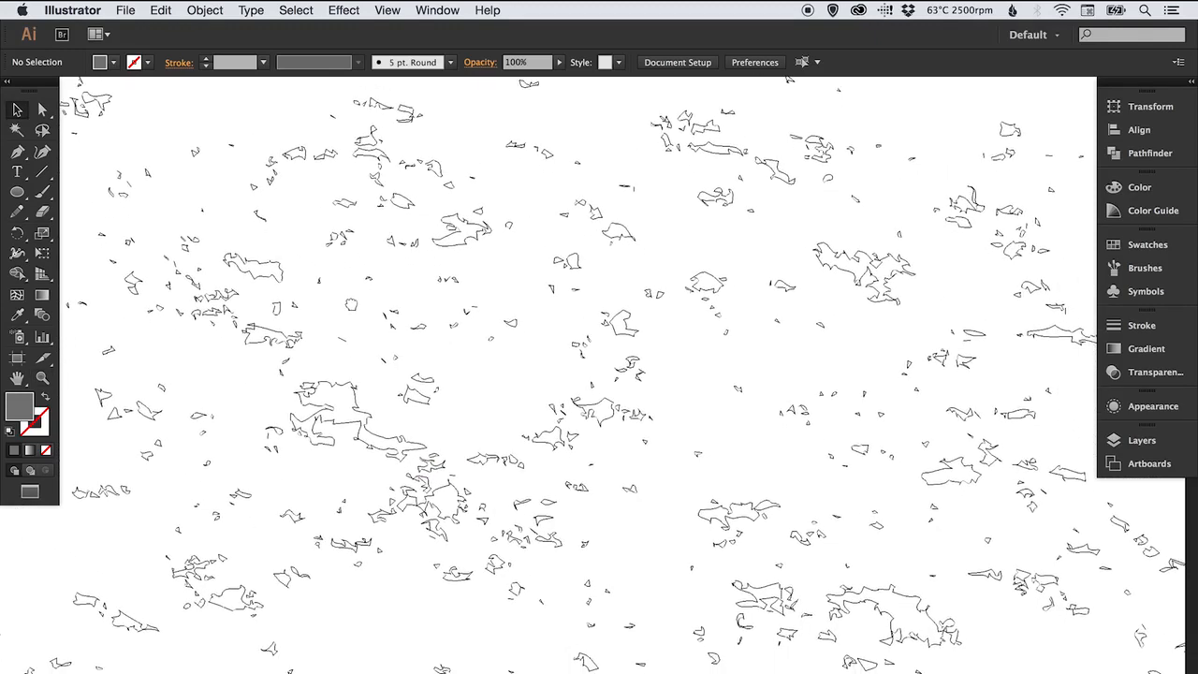
scroll(537, 220, up, 5)
scroll(538, 220, left, 3)
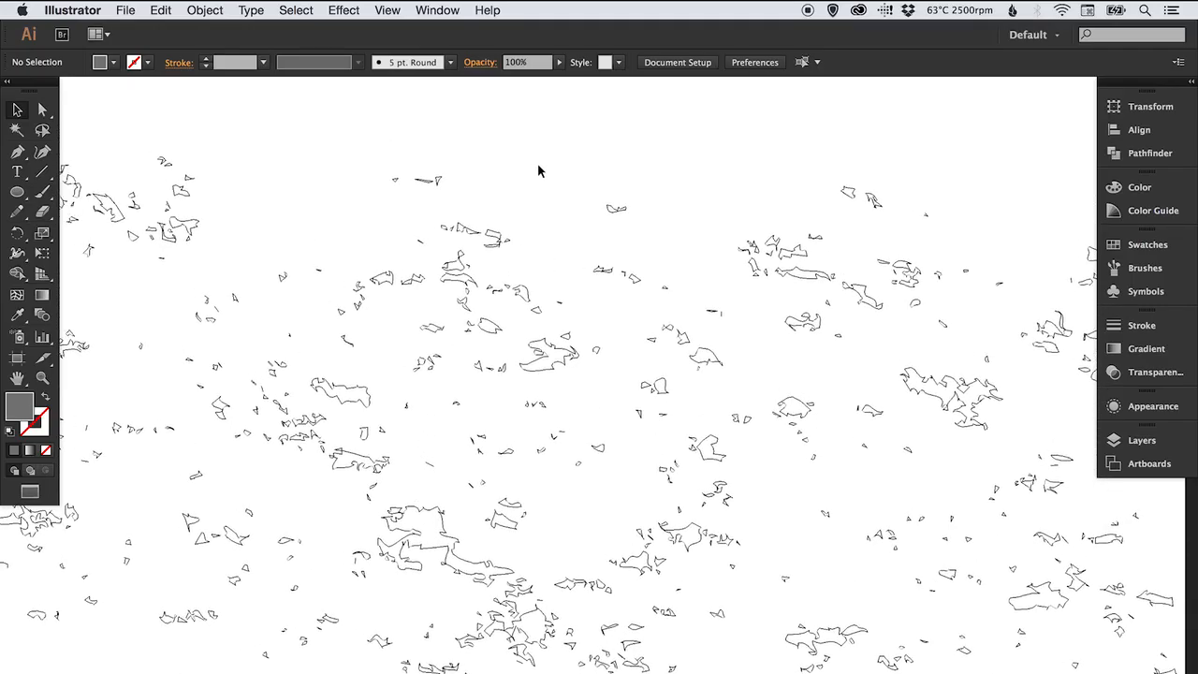
key(super+minus)
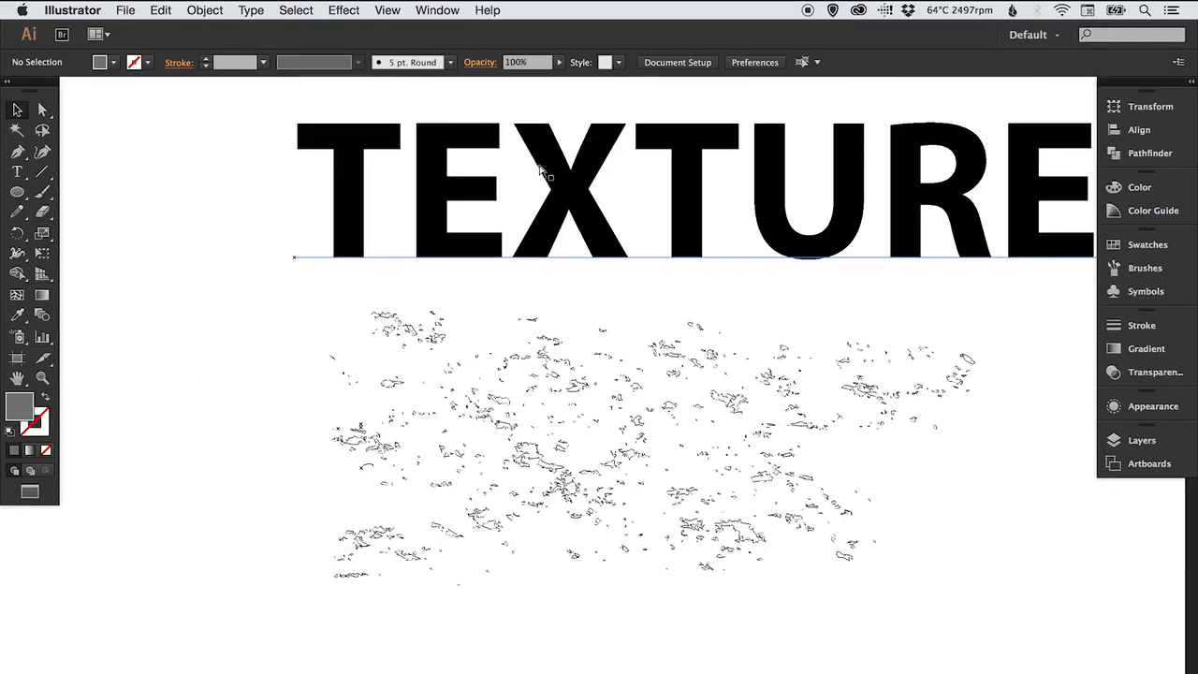
scroll(543, 281, down, 3)
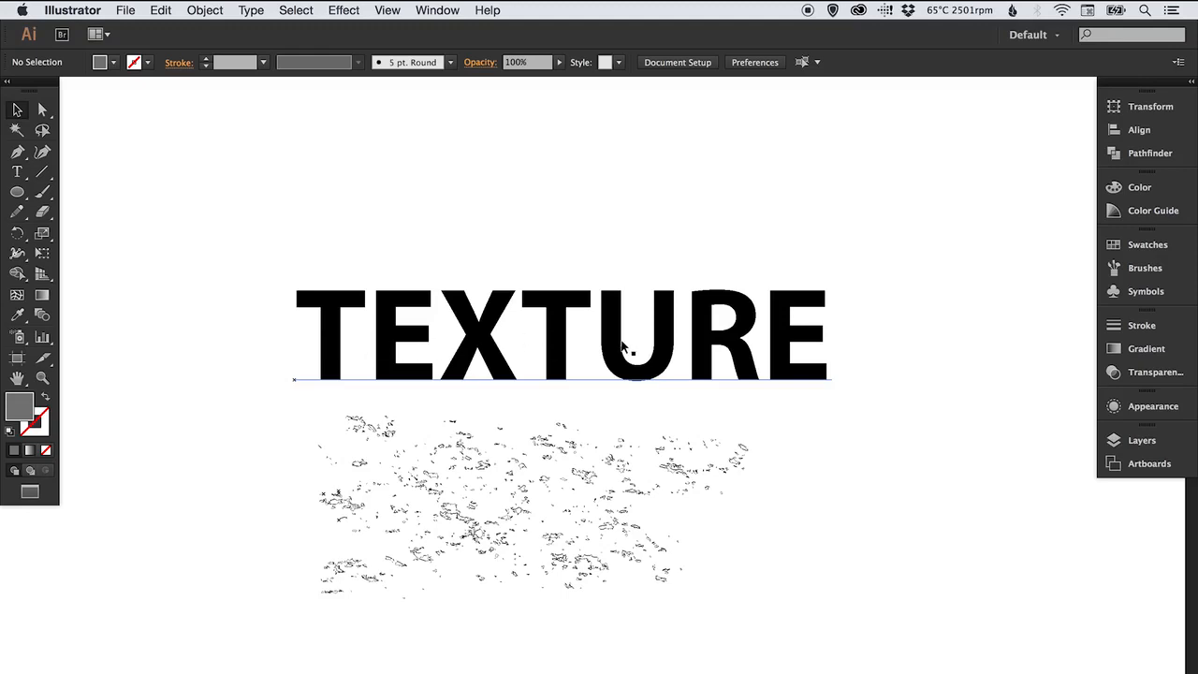
Move the texture group over the TEXTURE text and scale it to cover the lettering
click(475, 452)
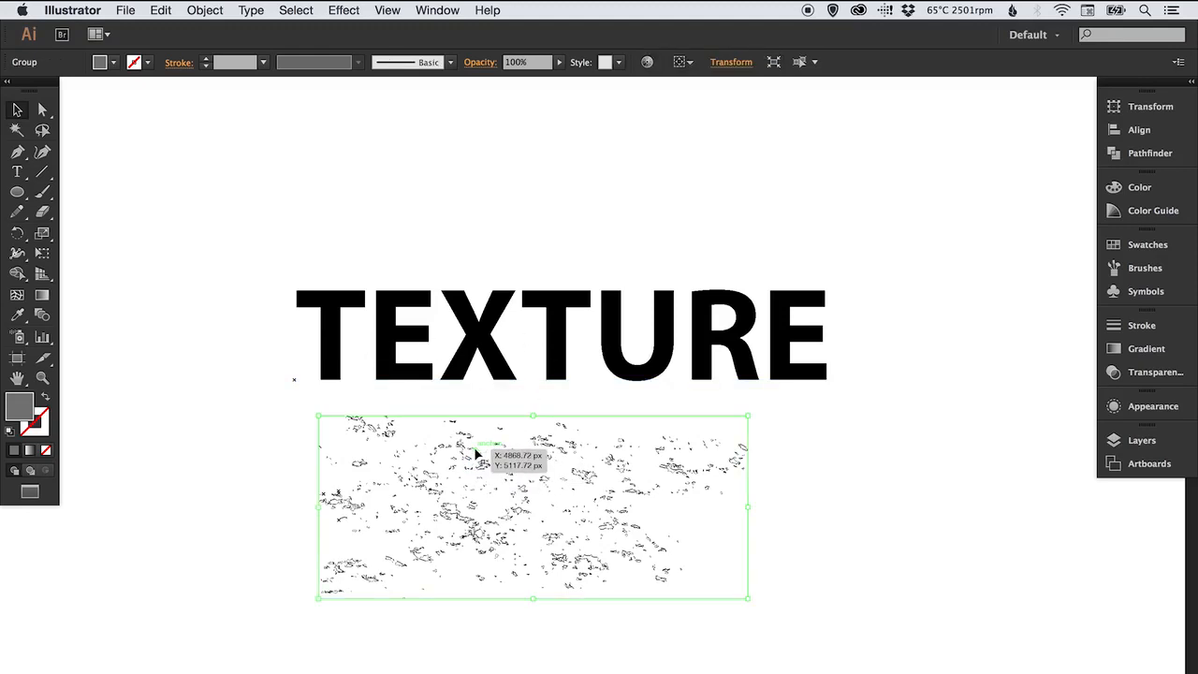
drag(480, 471, 441, 418)
drag(709, 363, 860, 277)
drag(424, 581, 444, 507)
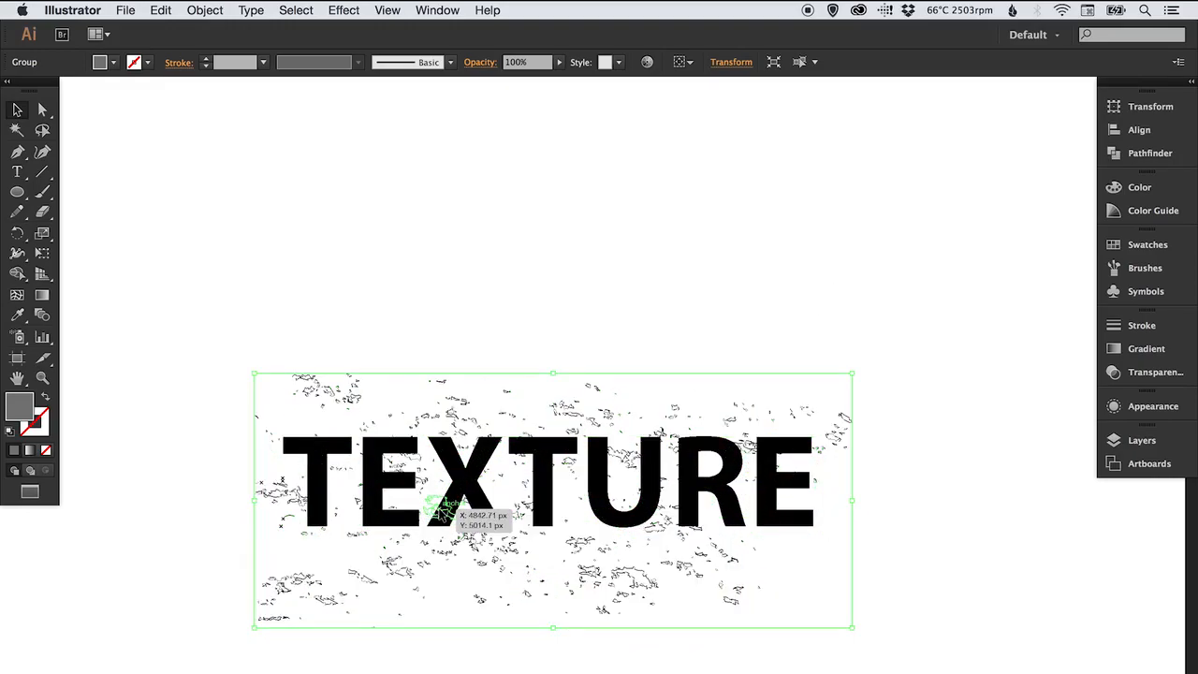
Fill the texture group with black from the Swatches panel
click(1136, 251)
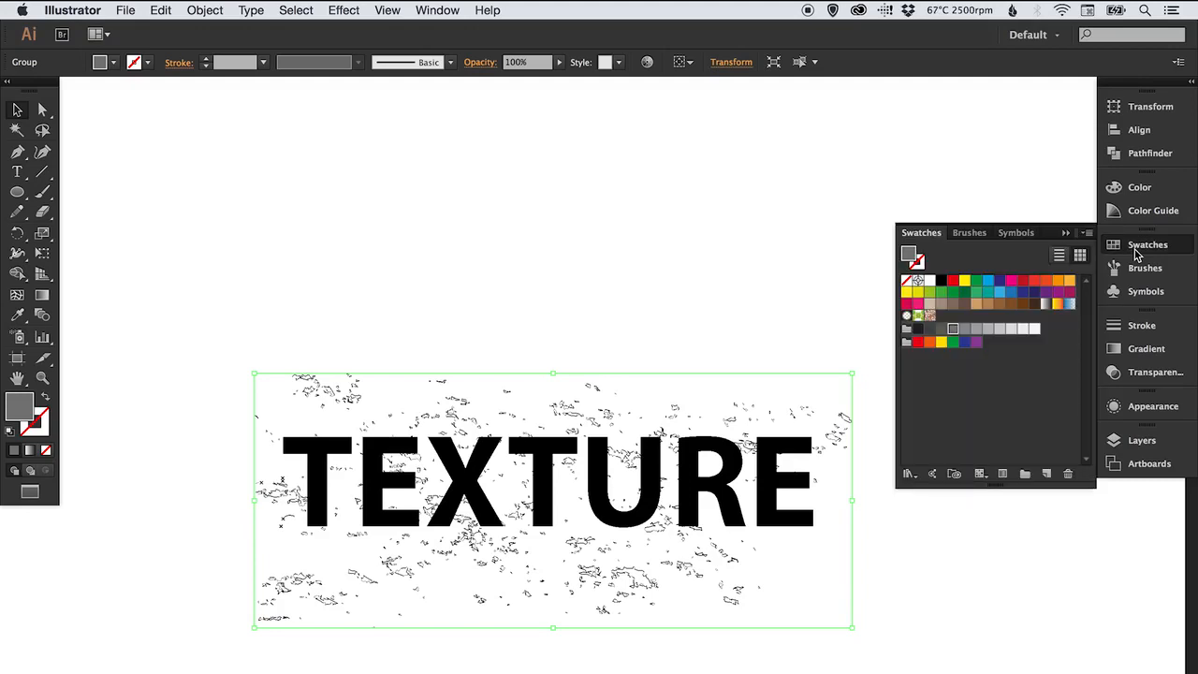
click(942, 281)
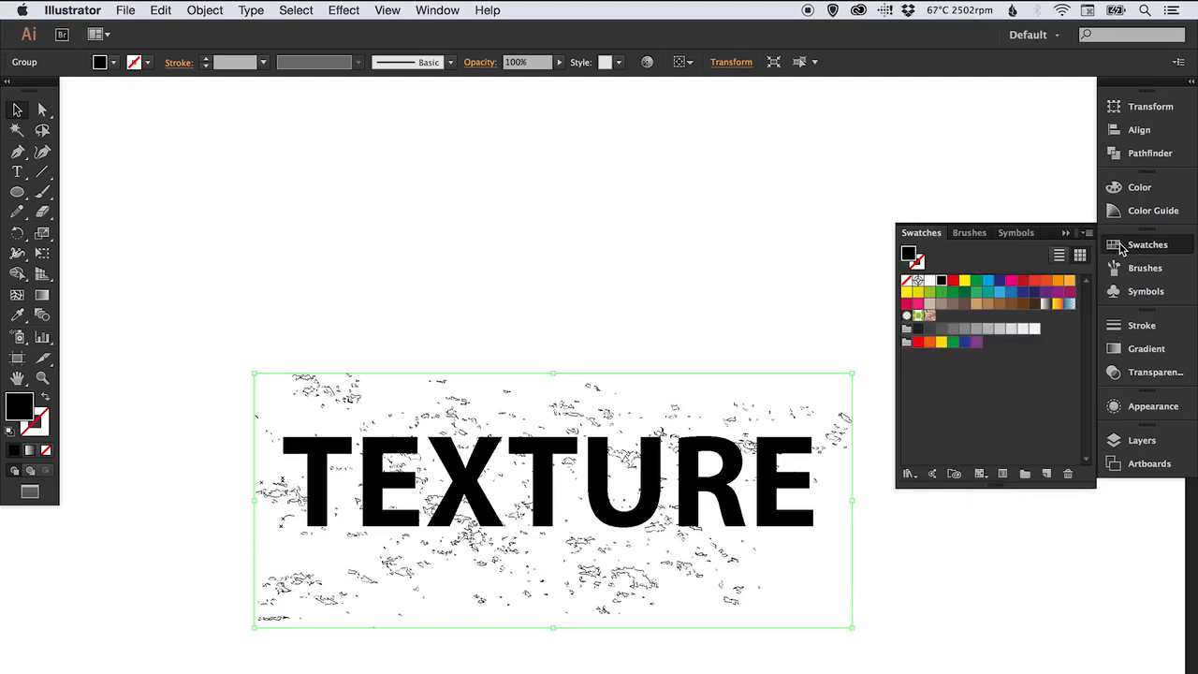
click(1117, 246)
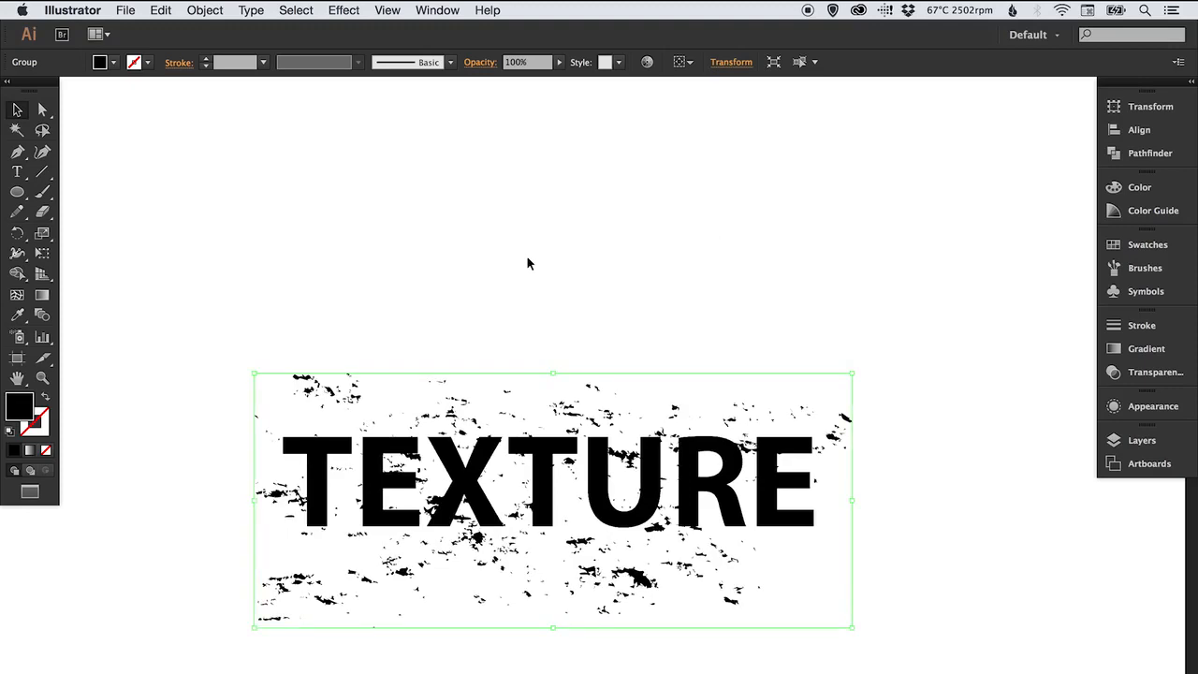
Try red, yellow and green fills on the texture group before reapplying black
click(1140, 244)
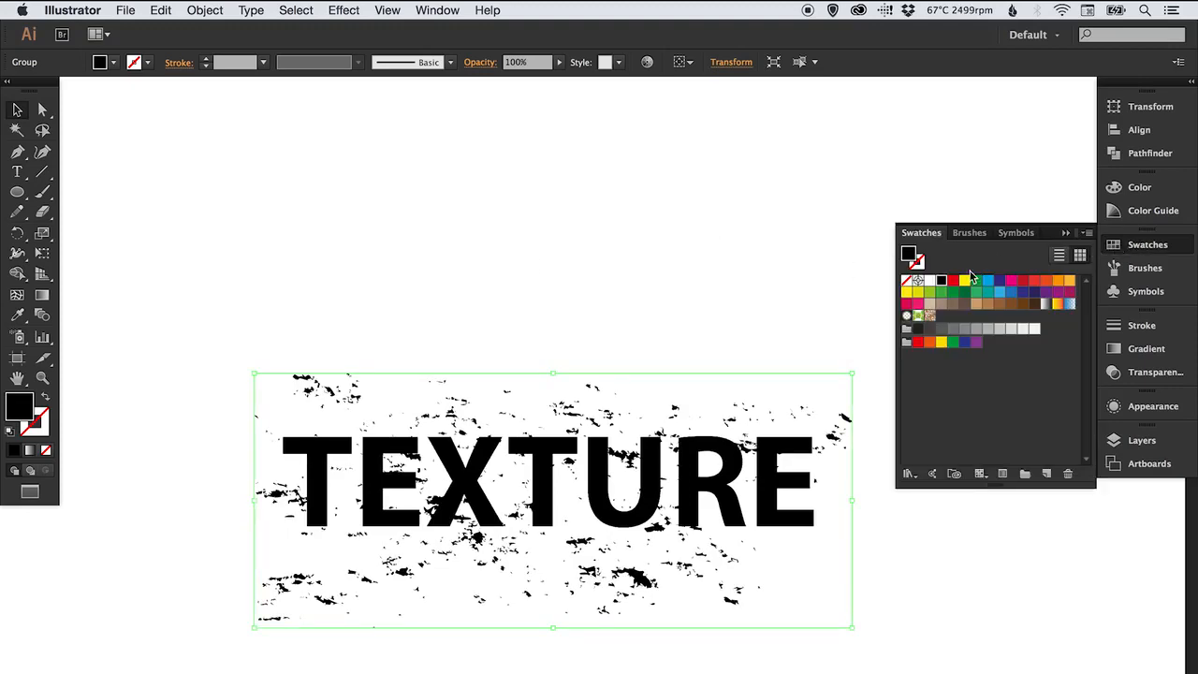
click(953, 281)
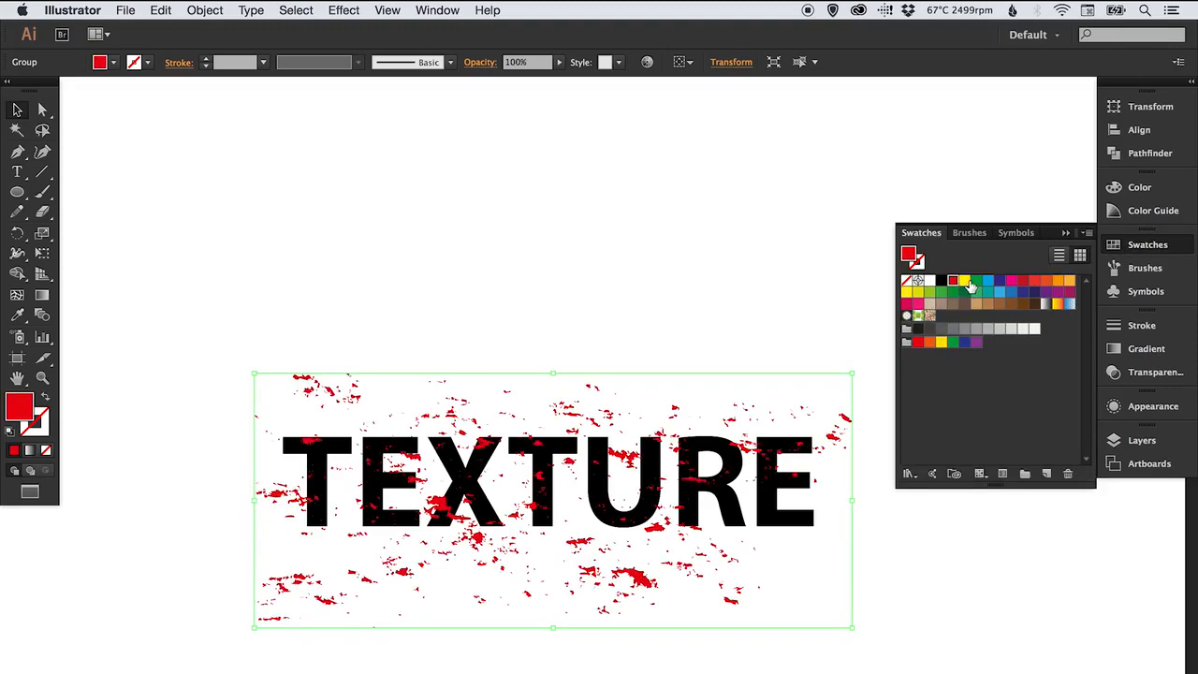
click(965, 282)
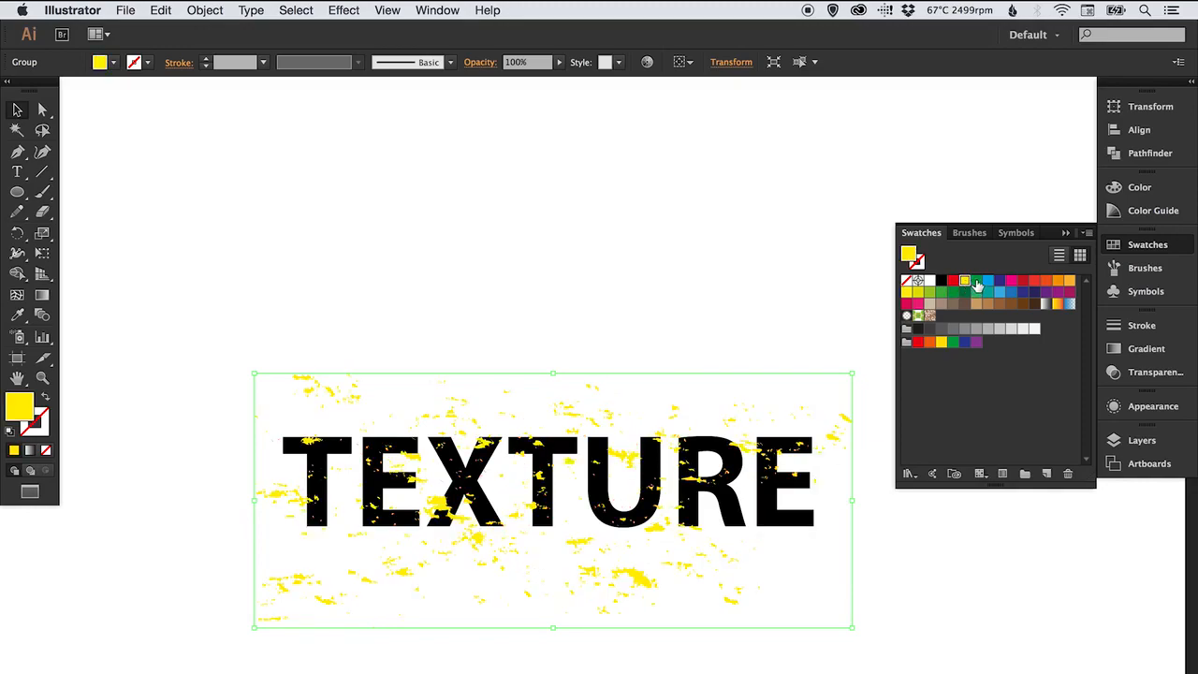
click(977, 282)
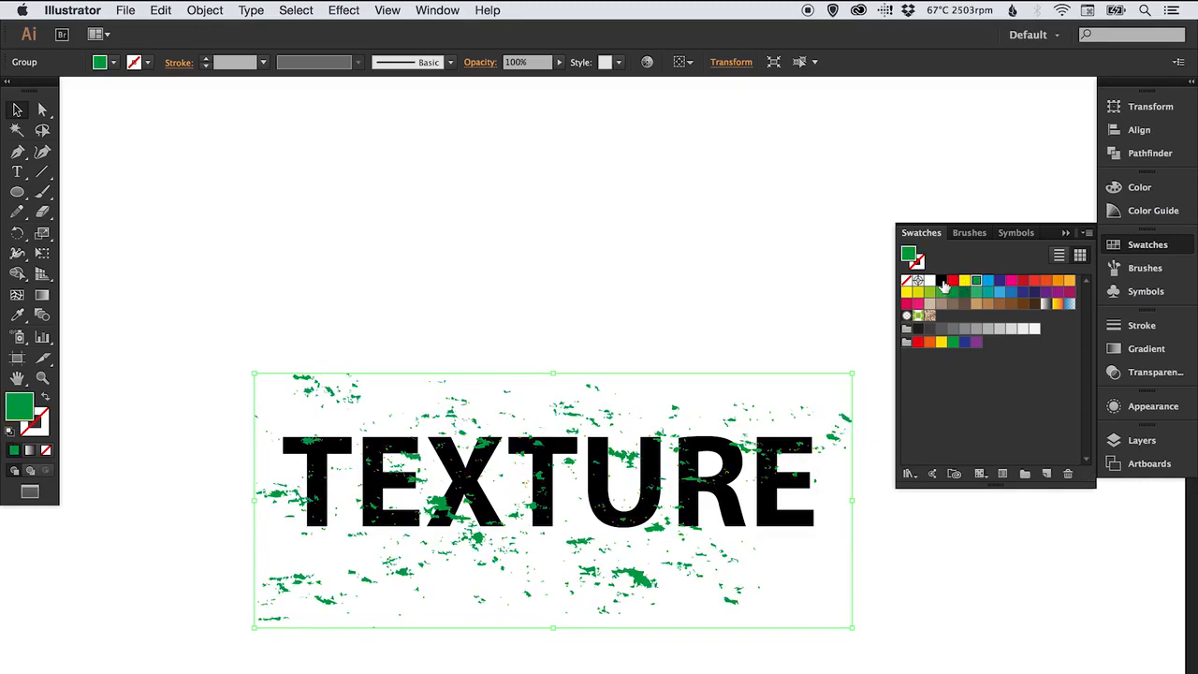
click(942, 282)
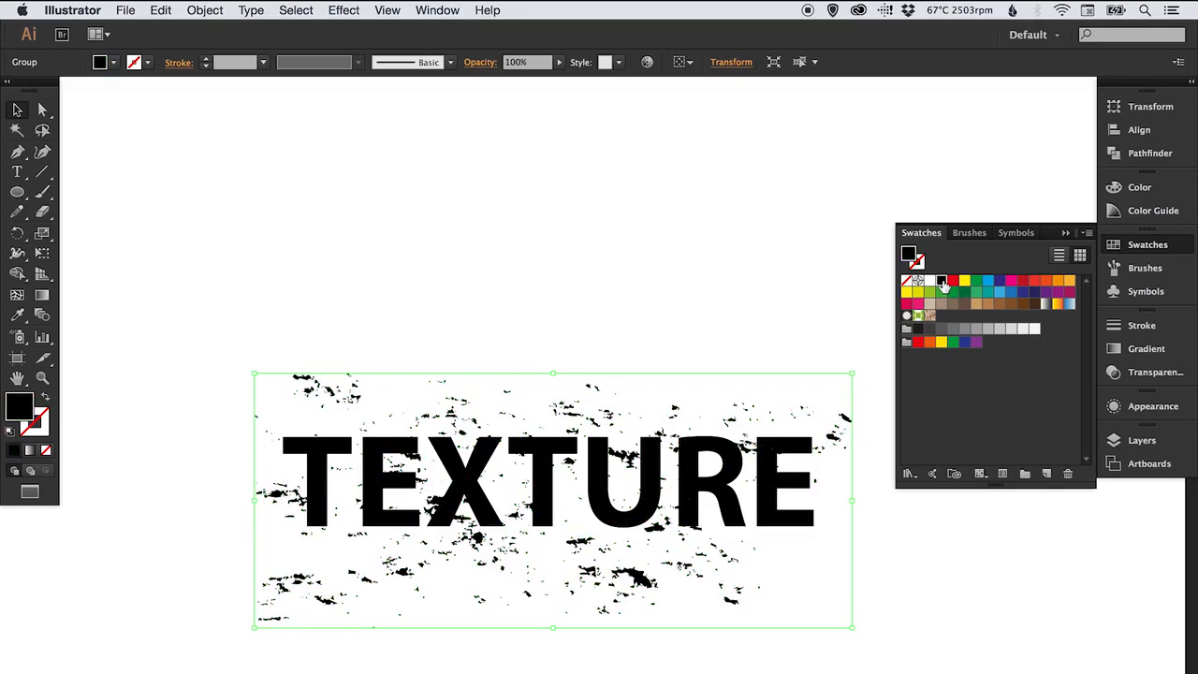
click(1147, 248)
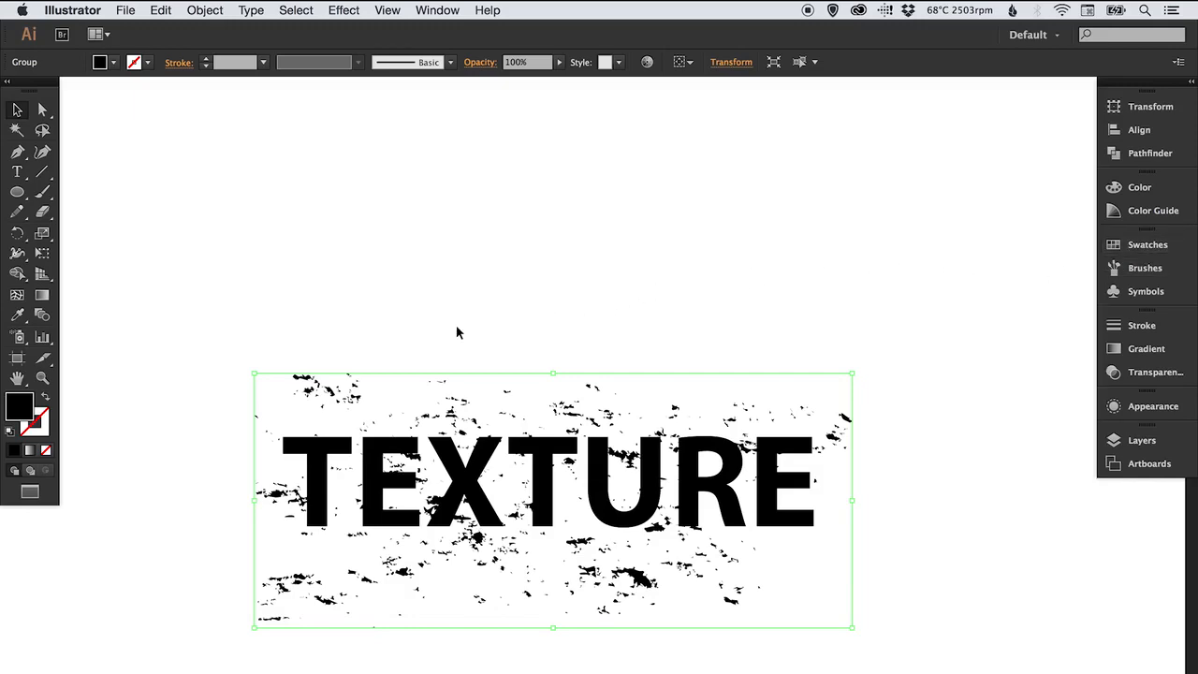
Select both the text and the texture group and make an opacity mask from them
drag(444, 294, 471, 247)
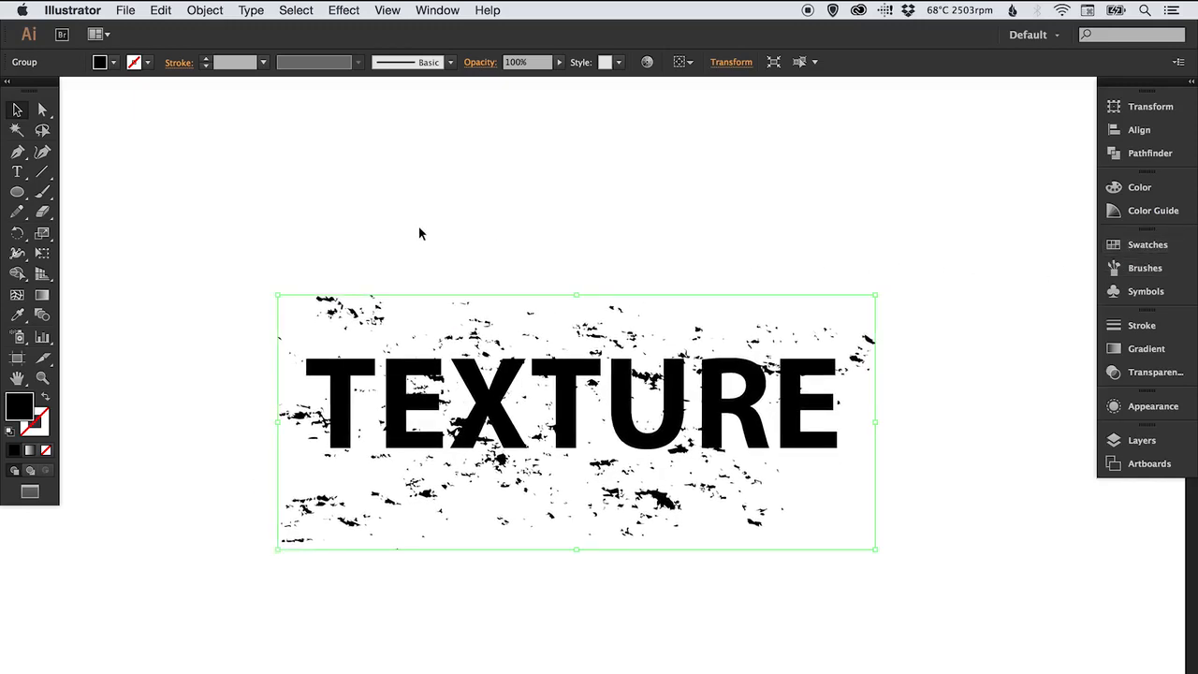
drag(382, 220, 734, 526)
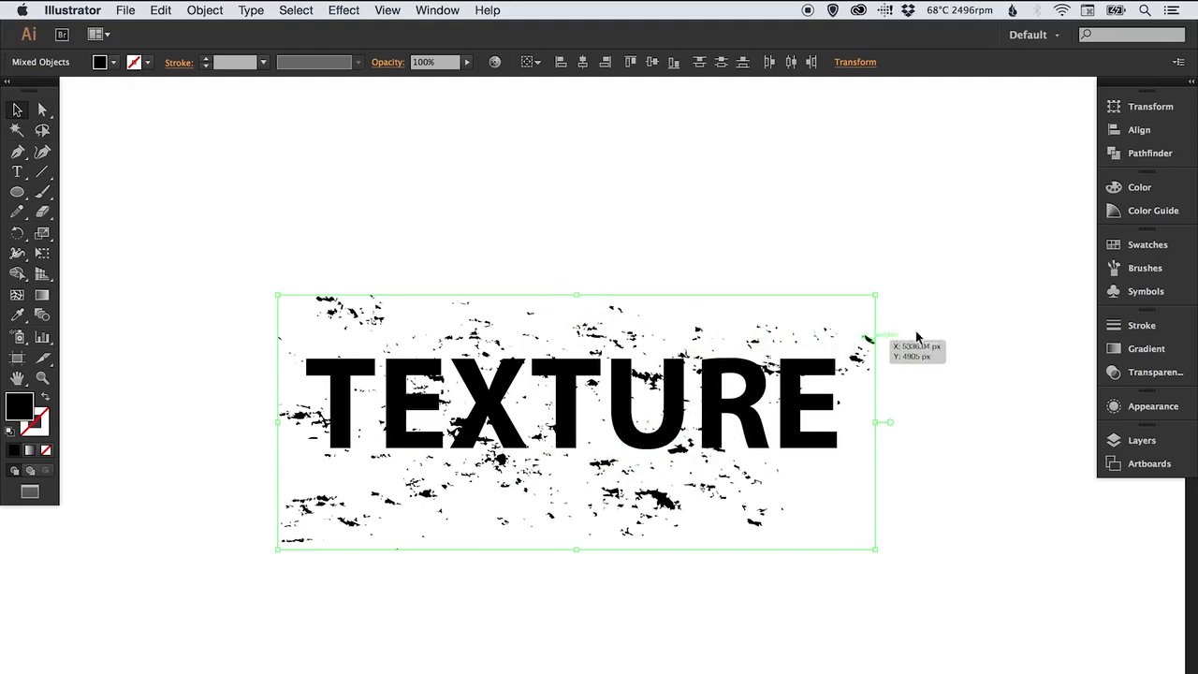
click(1155, 373)
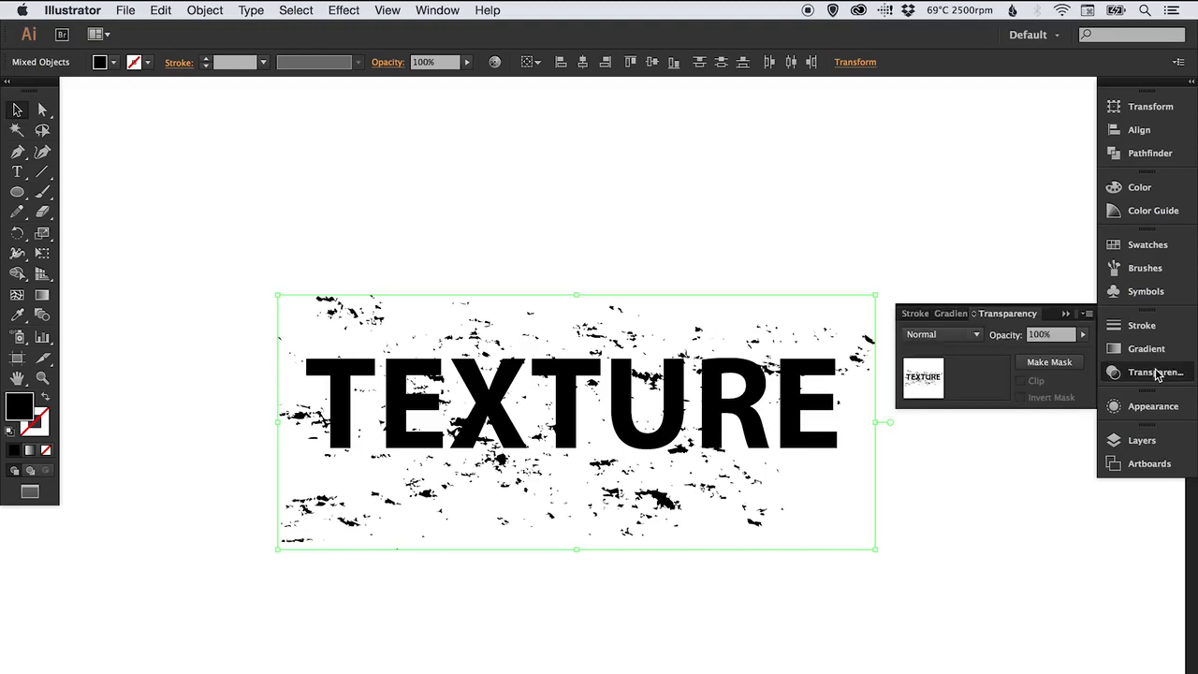
click(1045, 364)
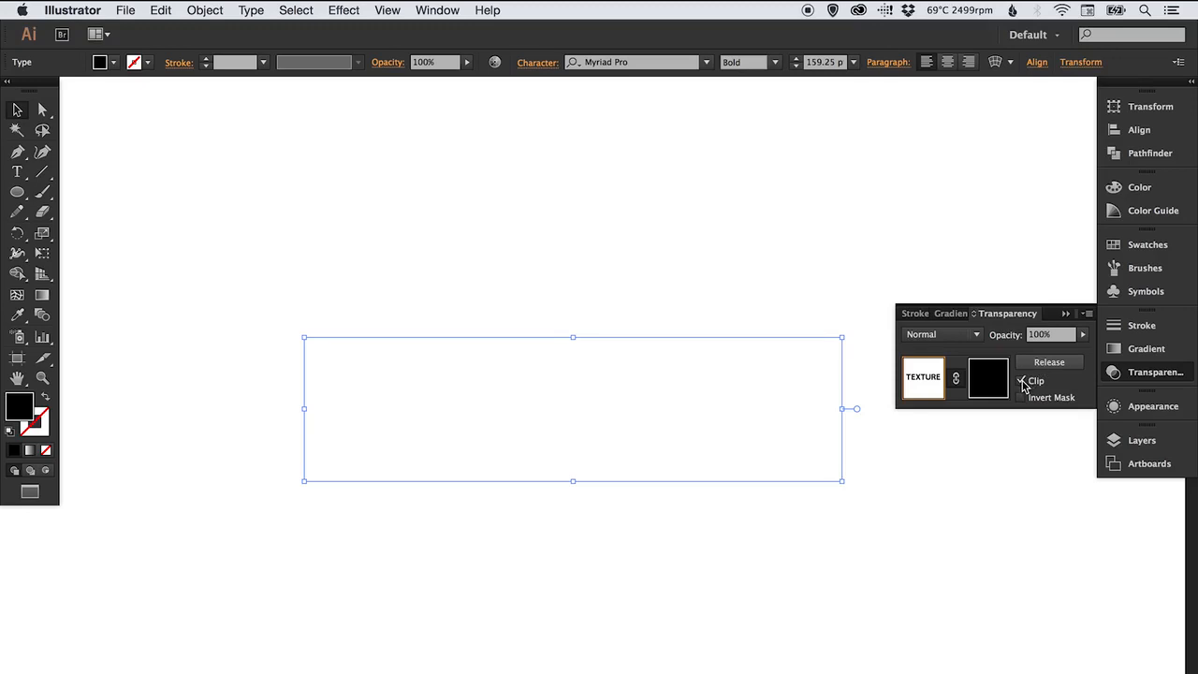
Turn off the Clip option for the opacity mask and deselect the artwork
click(1022, 382)
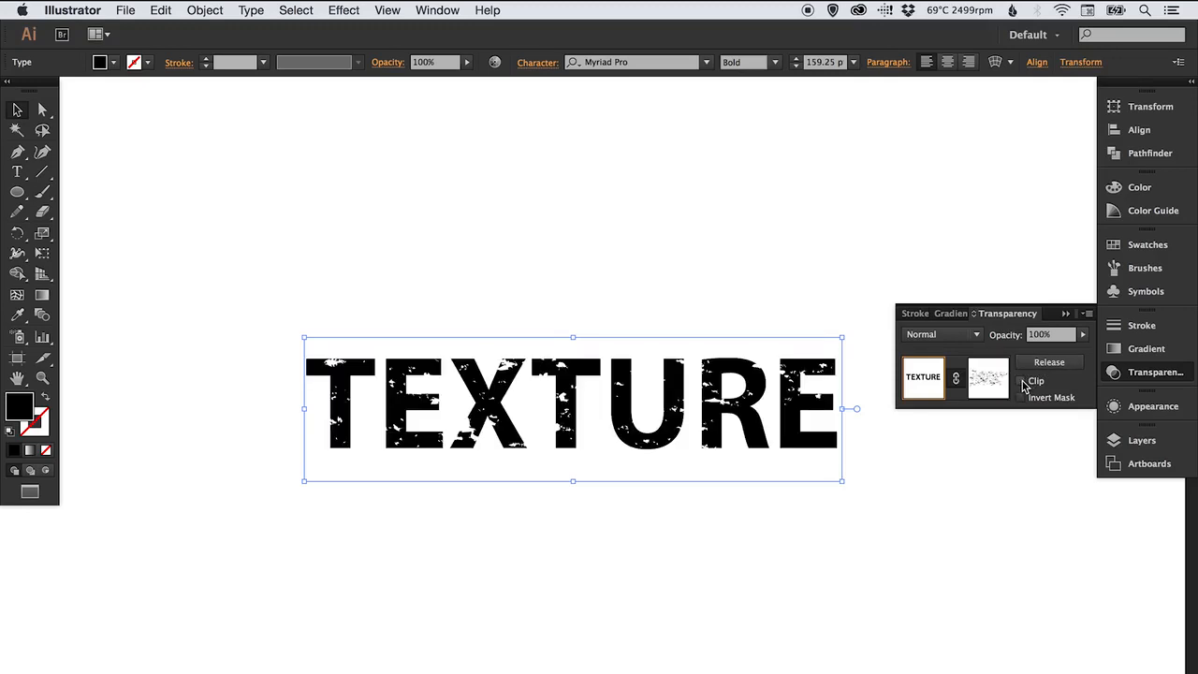
click(1169, 374)
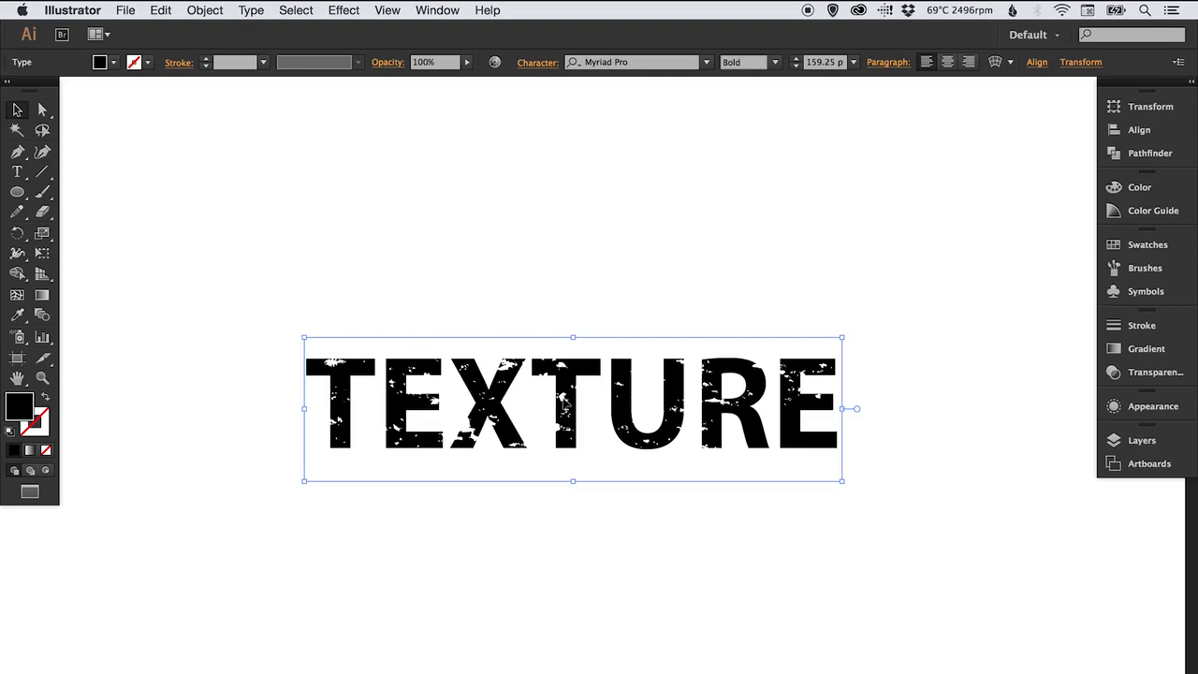
click(582, 228)
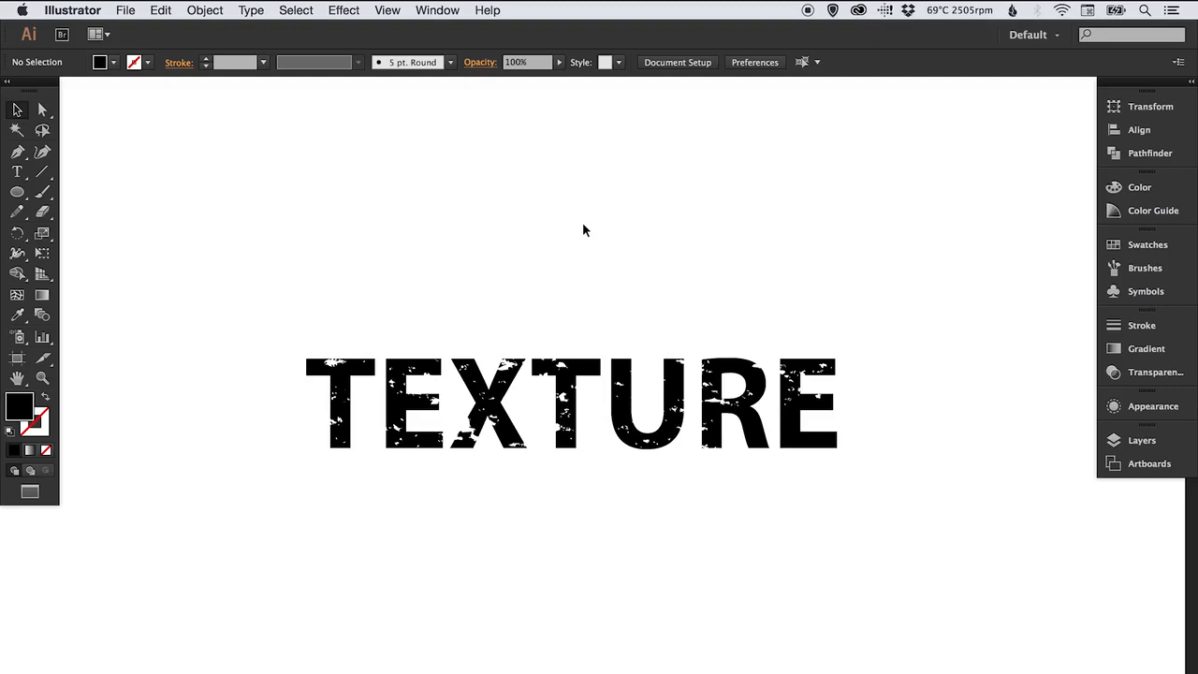
Release the opacity mask on the textured text and undo the release
click(573, 385)
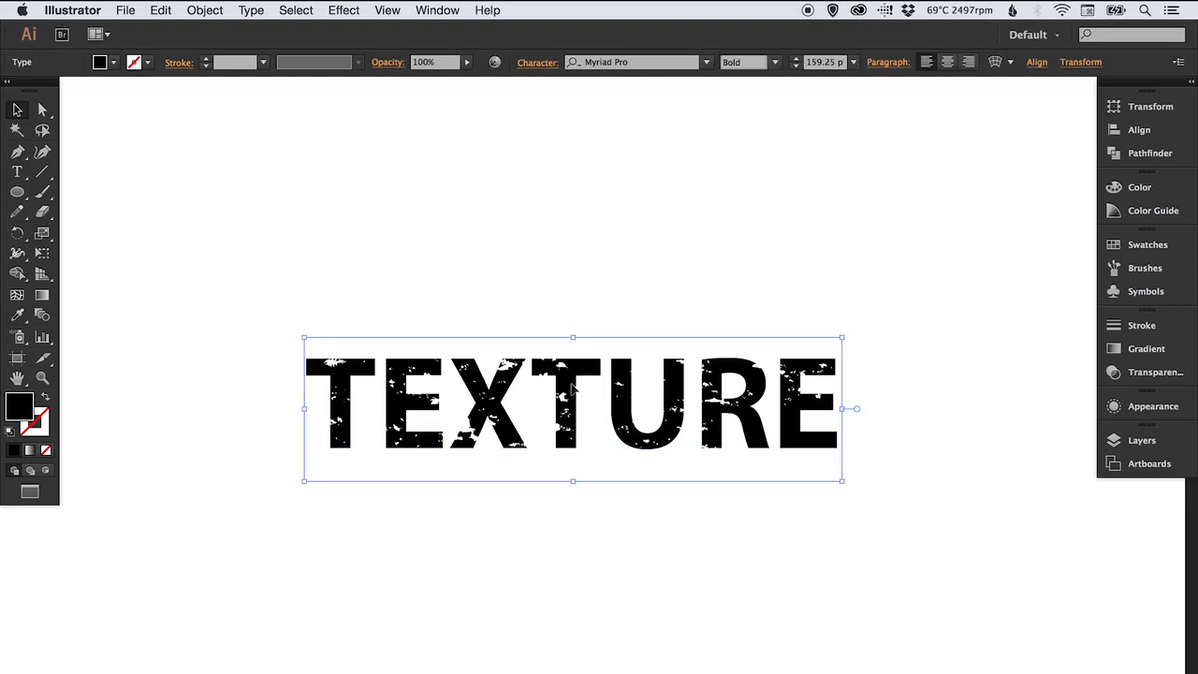
click(1160, 375)
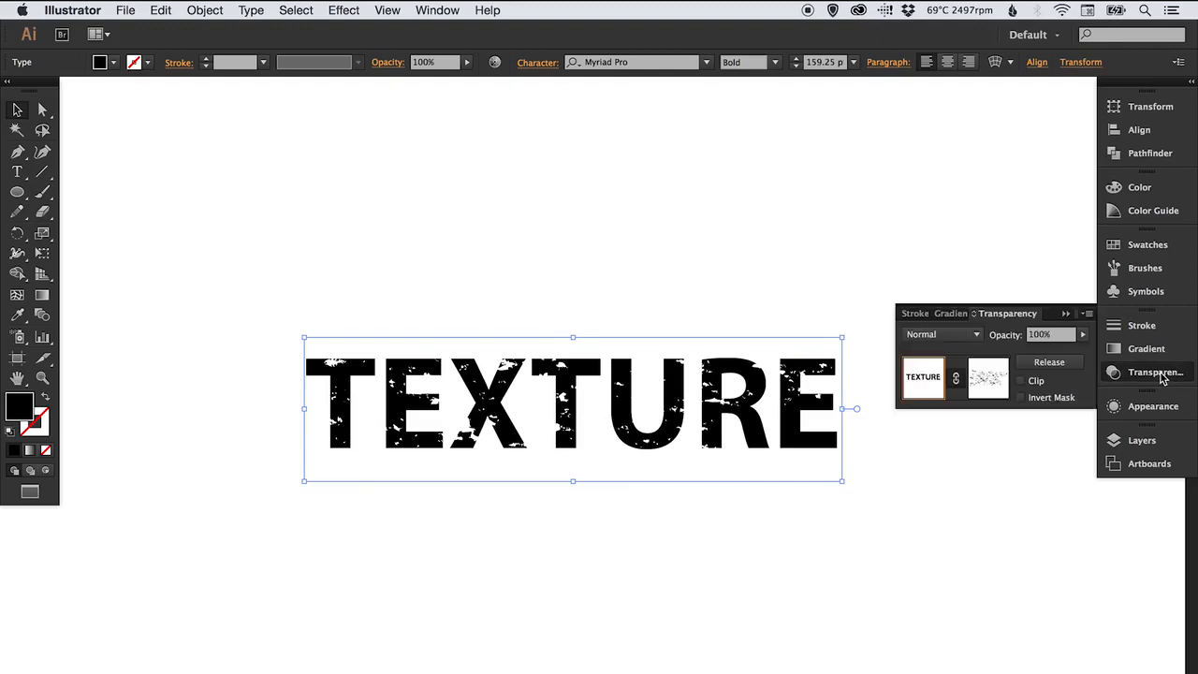
click(1053, 367)
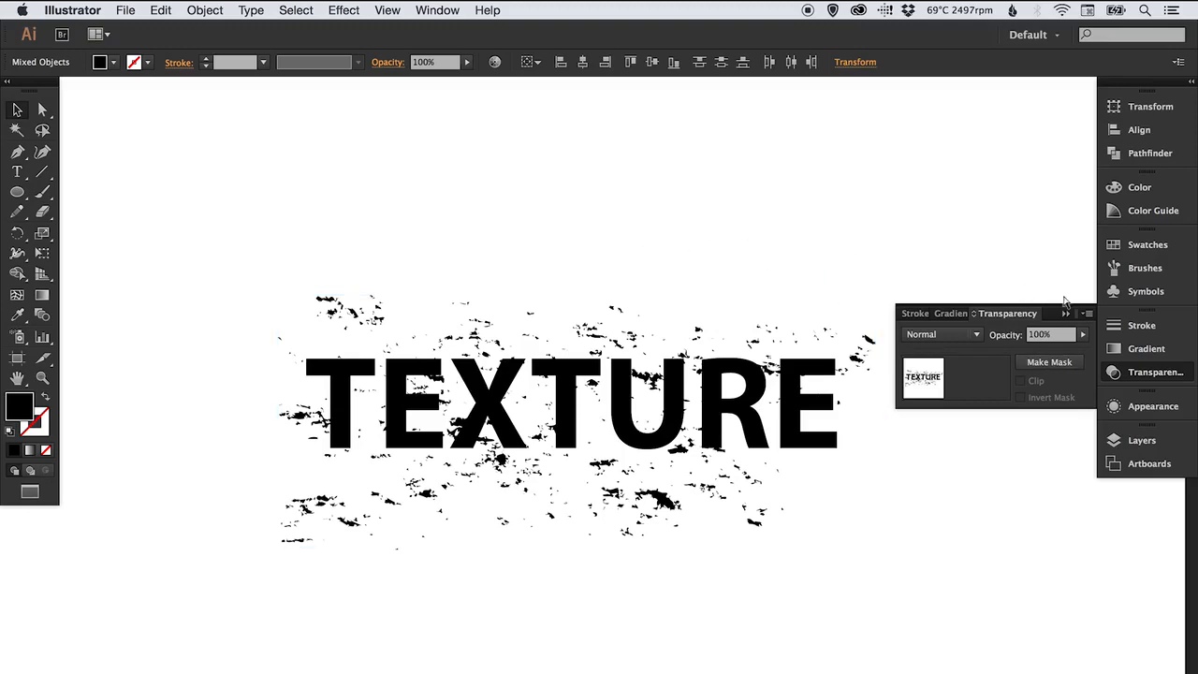
key(super+z)
click(1159, 374)
click(570, 211)
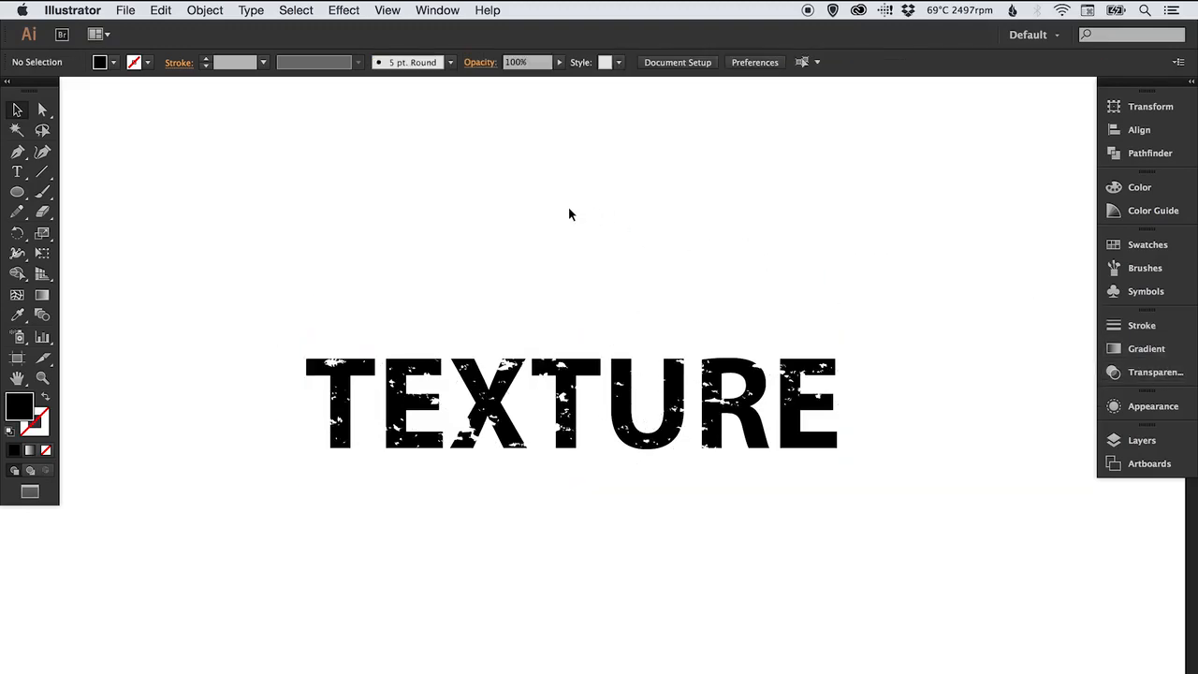